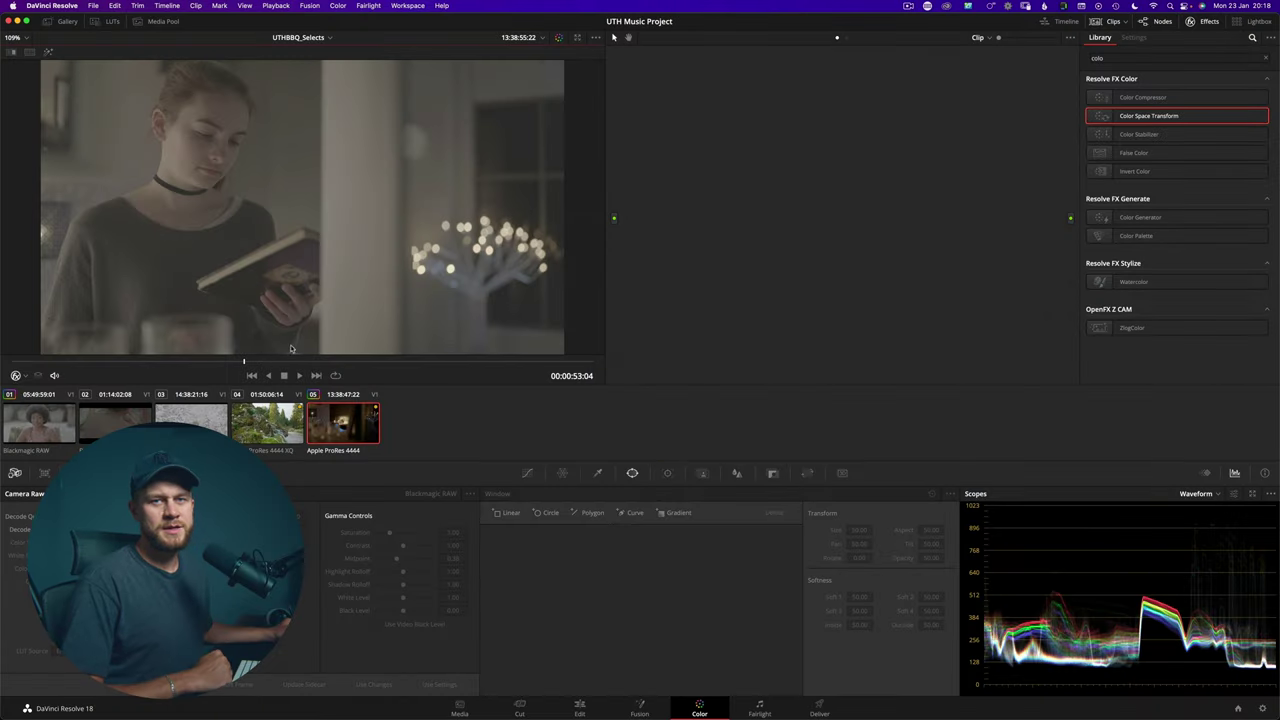
Scrub the viewer from 53:04 to about 58:23, the wide sofa shot of the girl reading.
drag(247, 370, 407, 326)
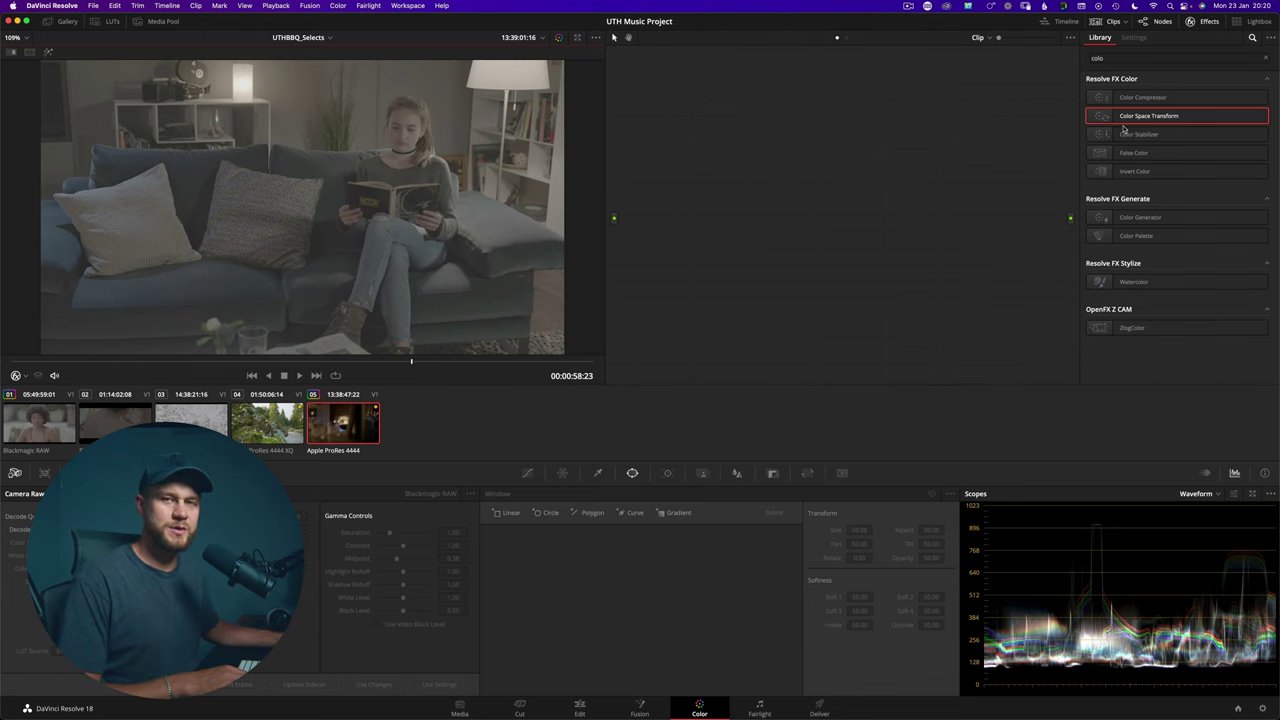
Add a serial node with Color Space Transform, input ARRI Wide Gamut 3 / ARRI LogC3.
key(alt+s)
drag(1153, 118, 848, 212)
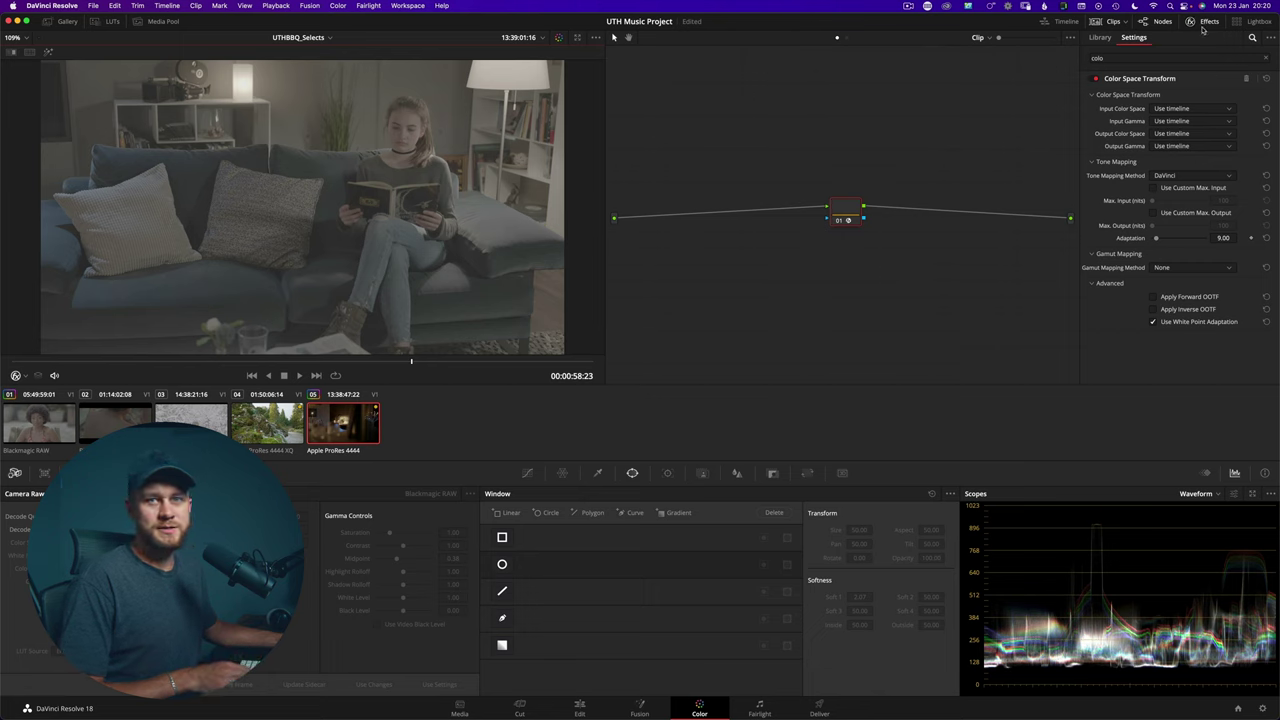
click(1171, 110)
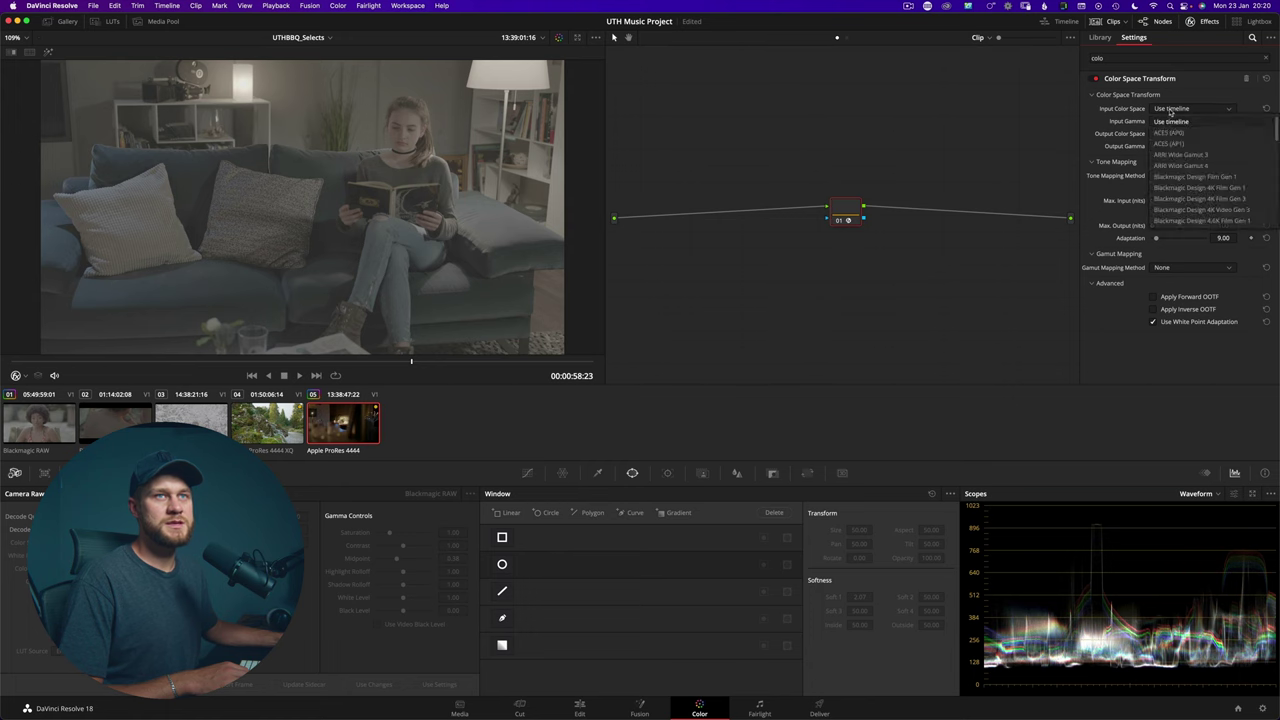
click(1178, 155)
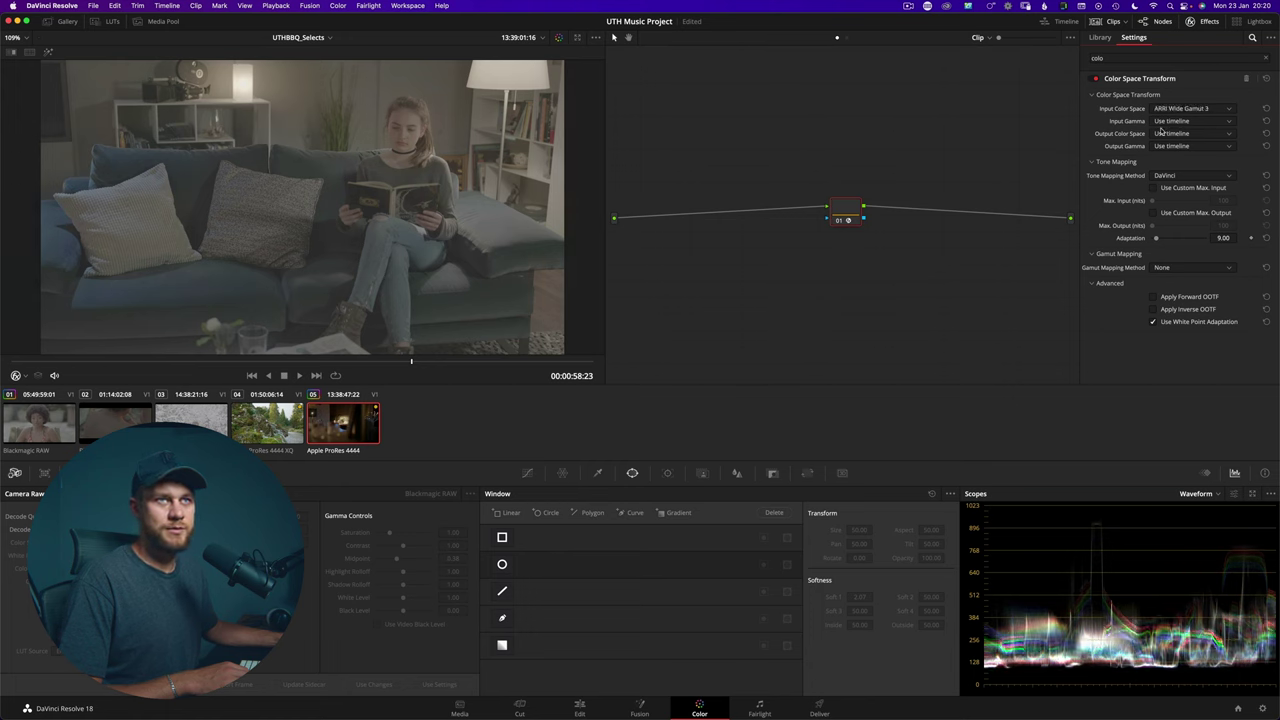
click(1175, 121)
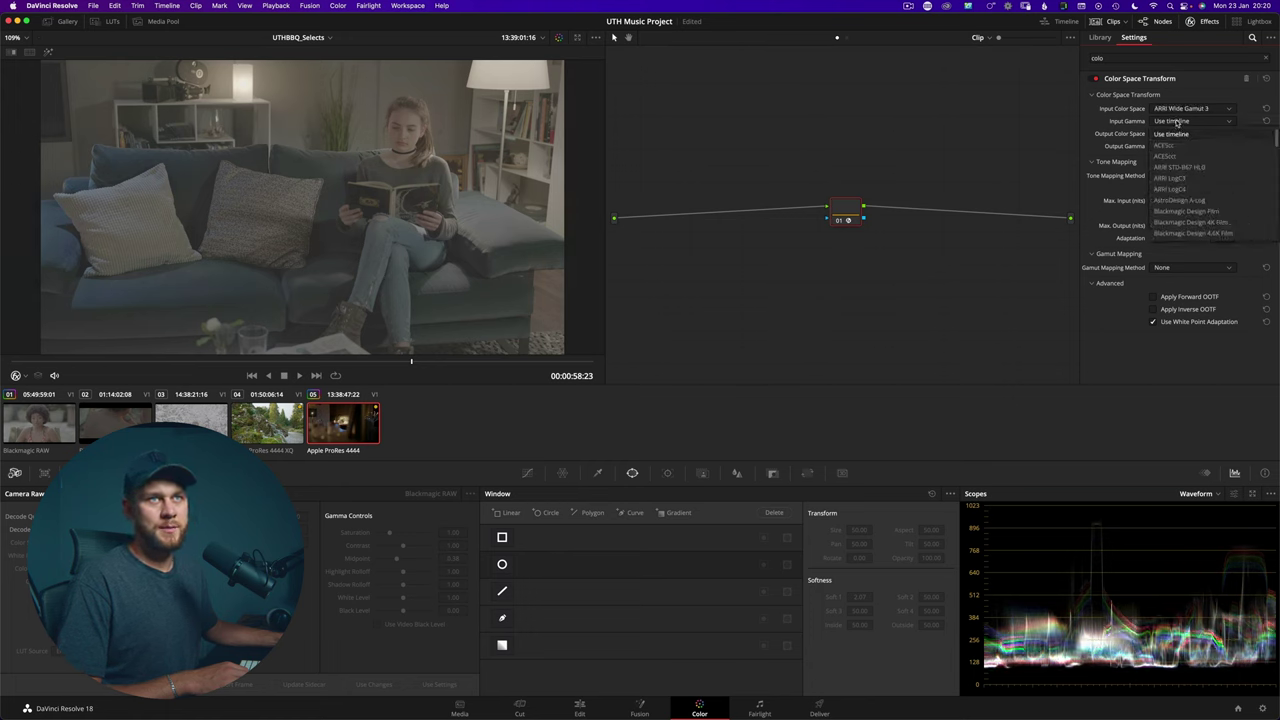
click(1169, 179)
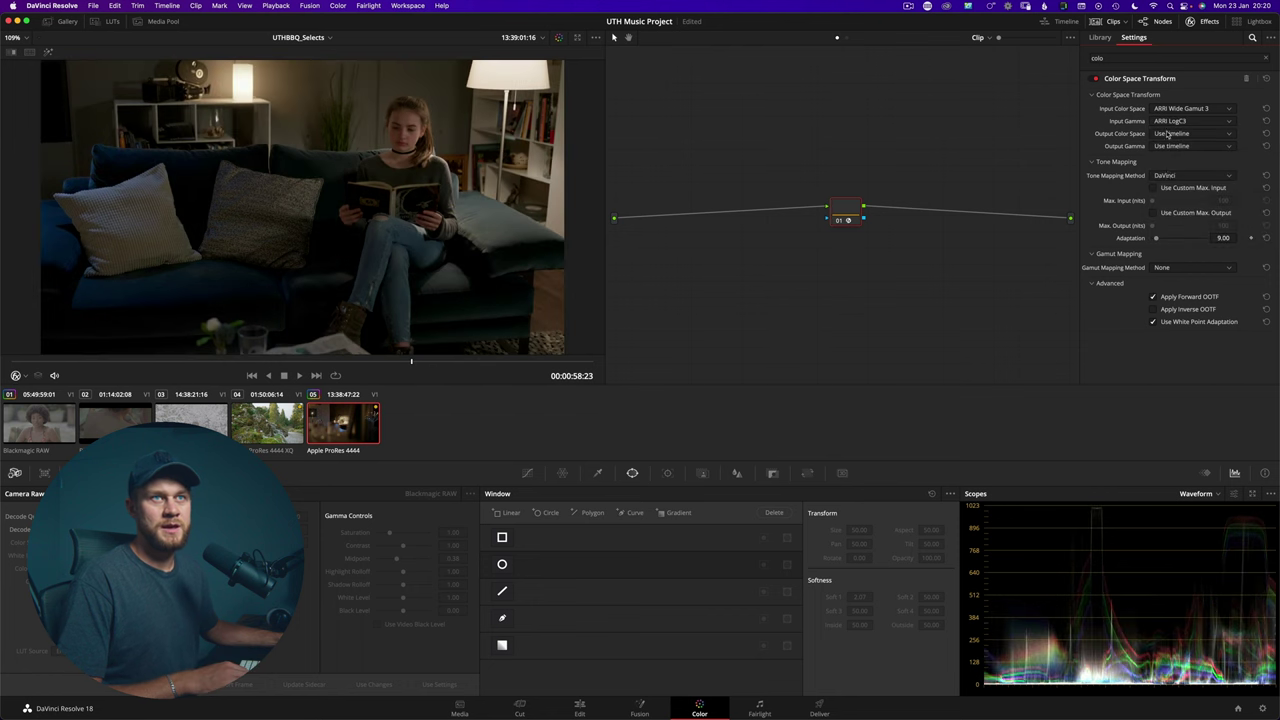
Set the transform's output to Rec.709 with Gamma 2.4.
click(1166, 134)
drag(1275, 158, 1276, 215)
click(1174, 190)
click(1170, 147)
drag(1274, 163, 1274, 190)
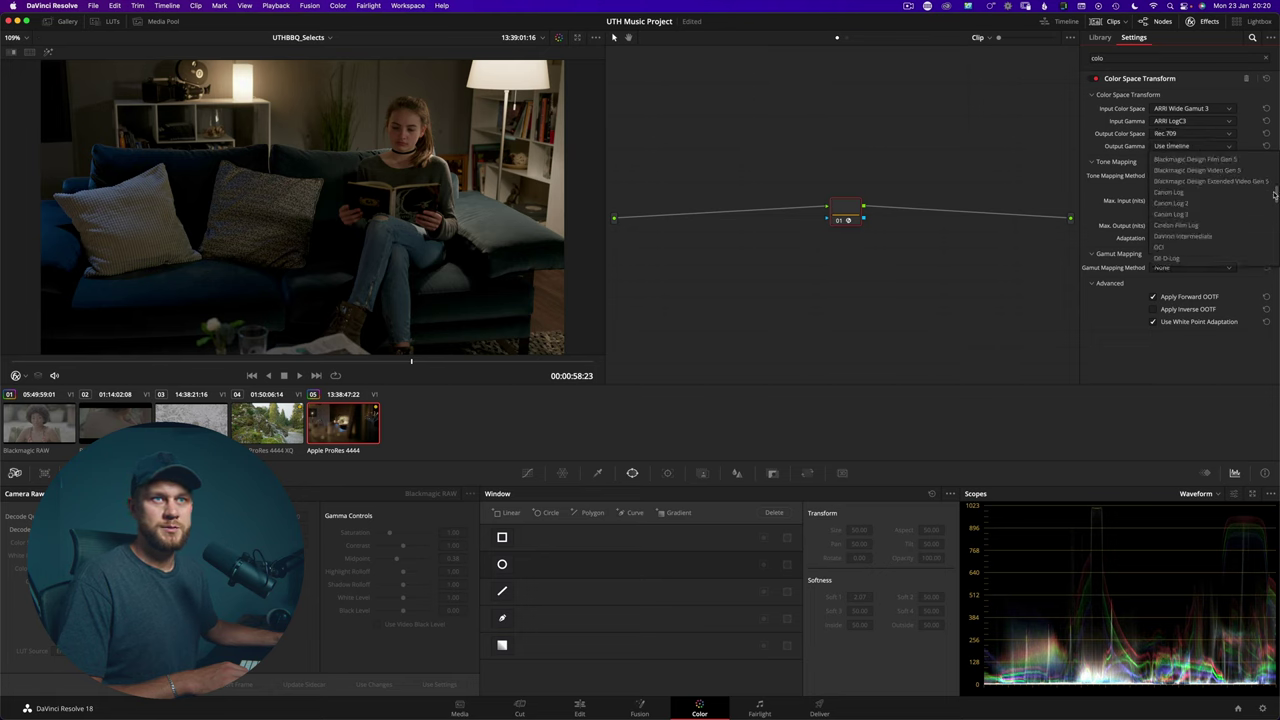
click(1172, 215)
drag(851, 206, 857, 211)
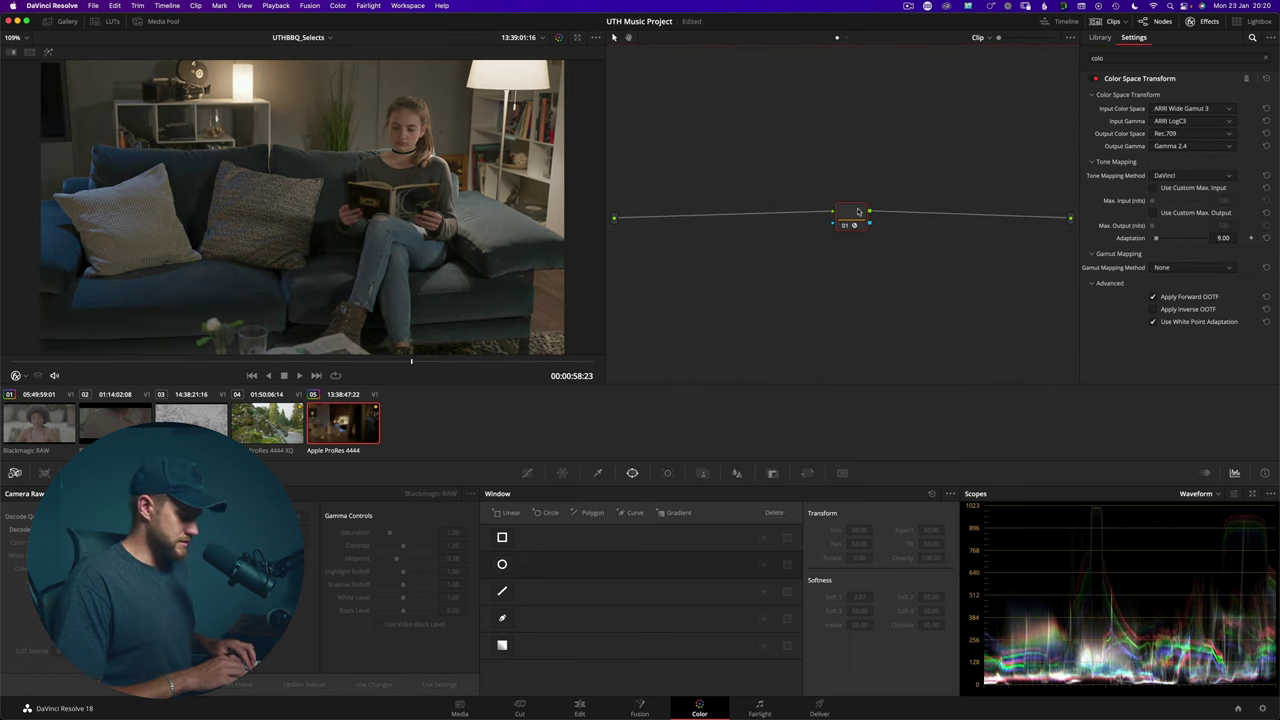
Label node 01 'LOG709', shift it right, bypass-compare it, and return to the close-up at 52:21.
text(709)
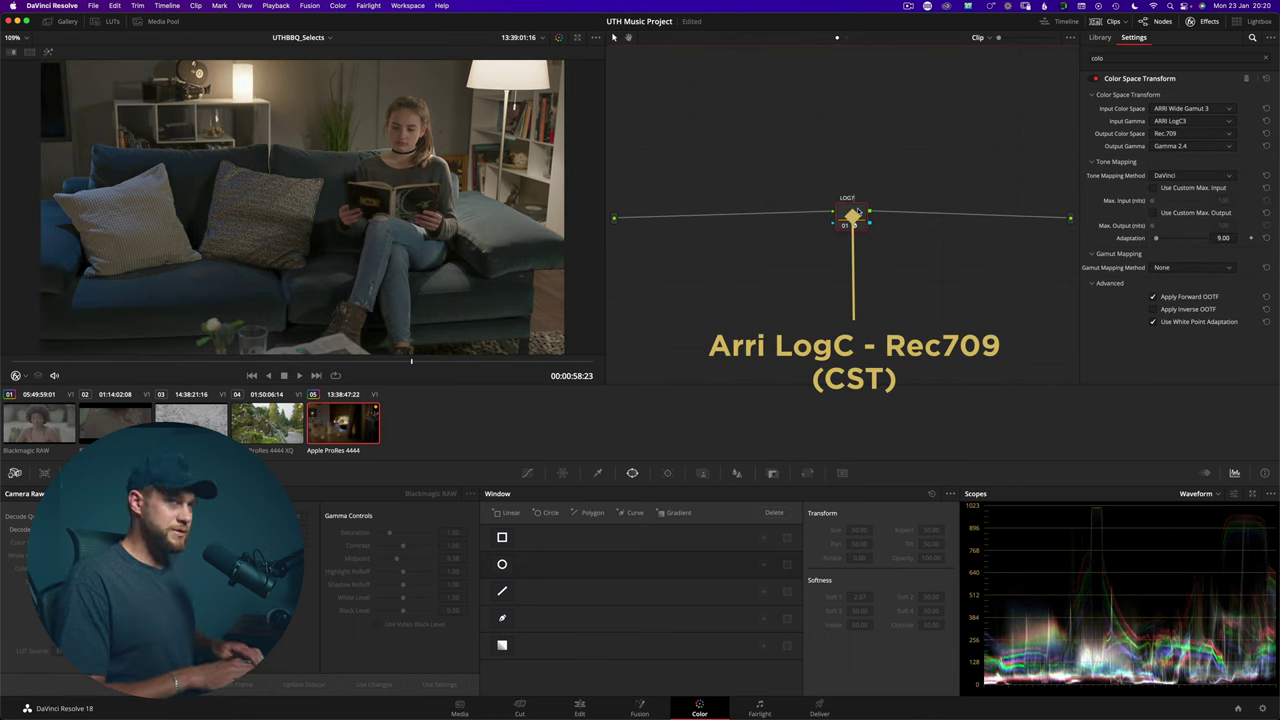
drag(849, 204, 958, 203)
key(ctrl+d)
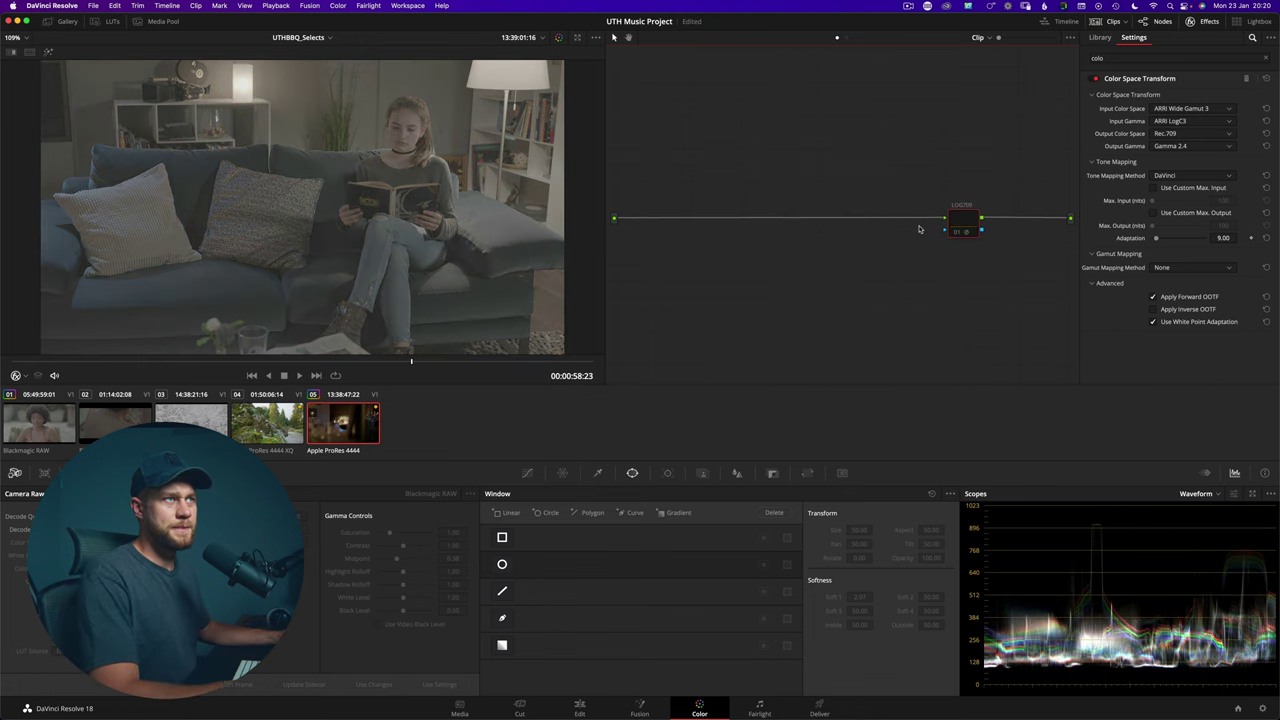
key(ctrl+d)
drag(160, 361, 239, 371)
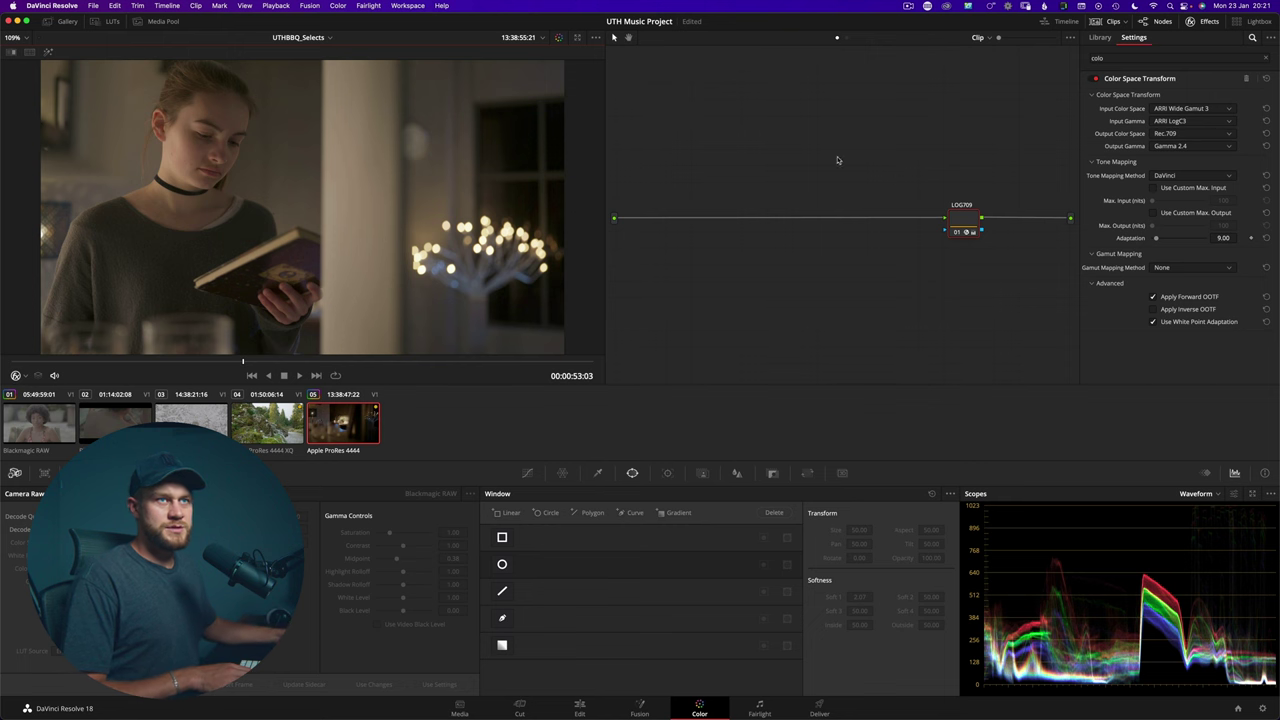
Add empty node 02 and position it before node 01 on the connection line.
key(alt+s)
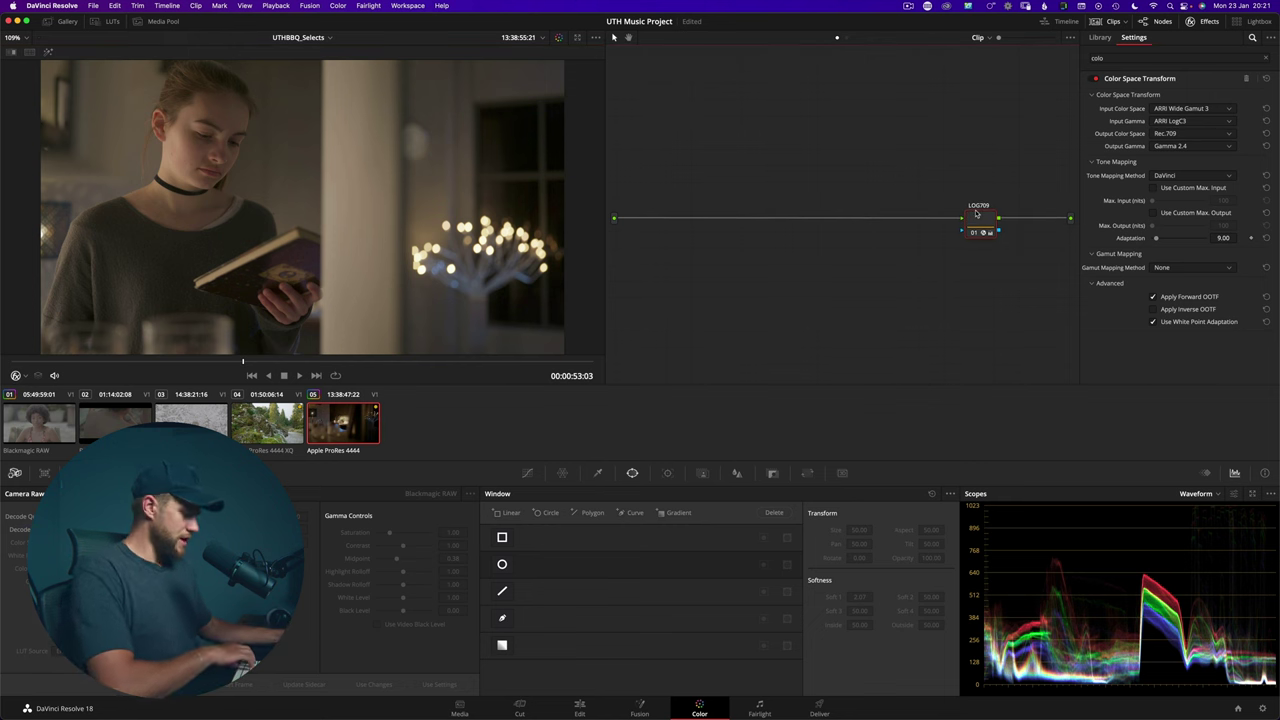
drag(980, 263, 773, 229)
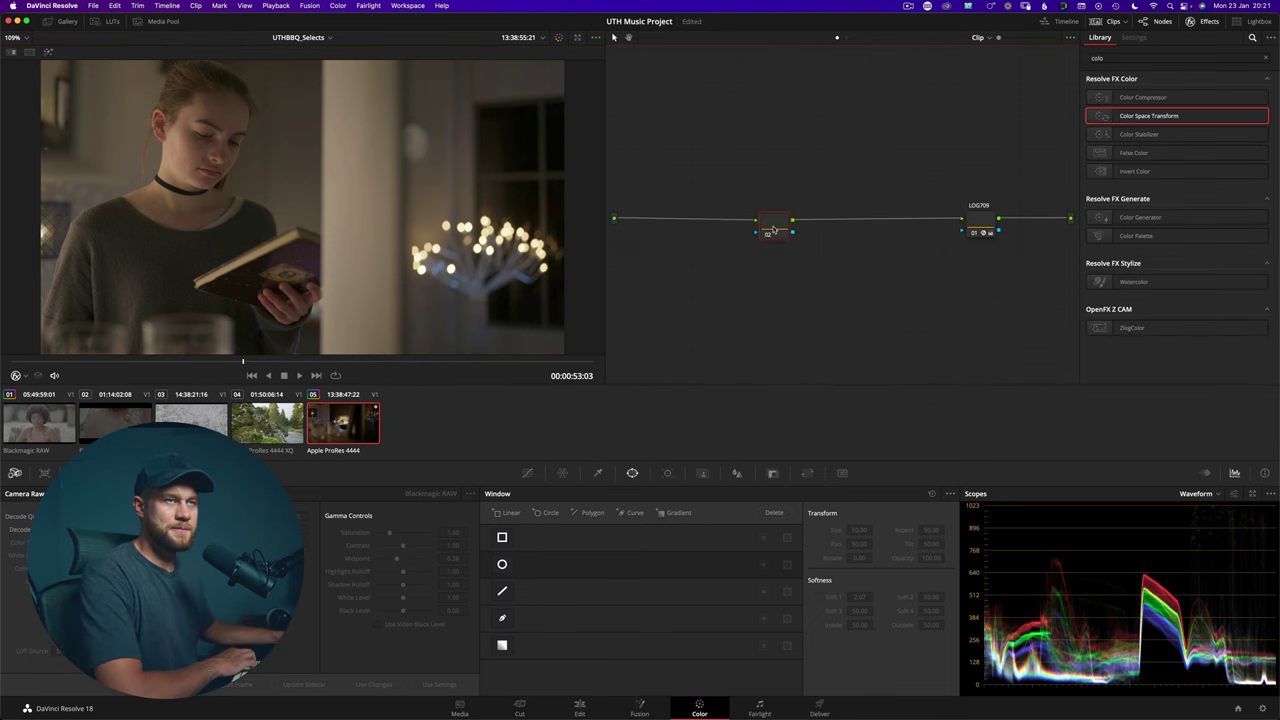
drag(692, 166, 895, 303)
drag(780, 224, 769, 224)
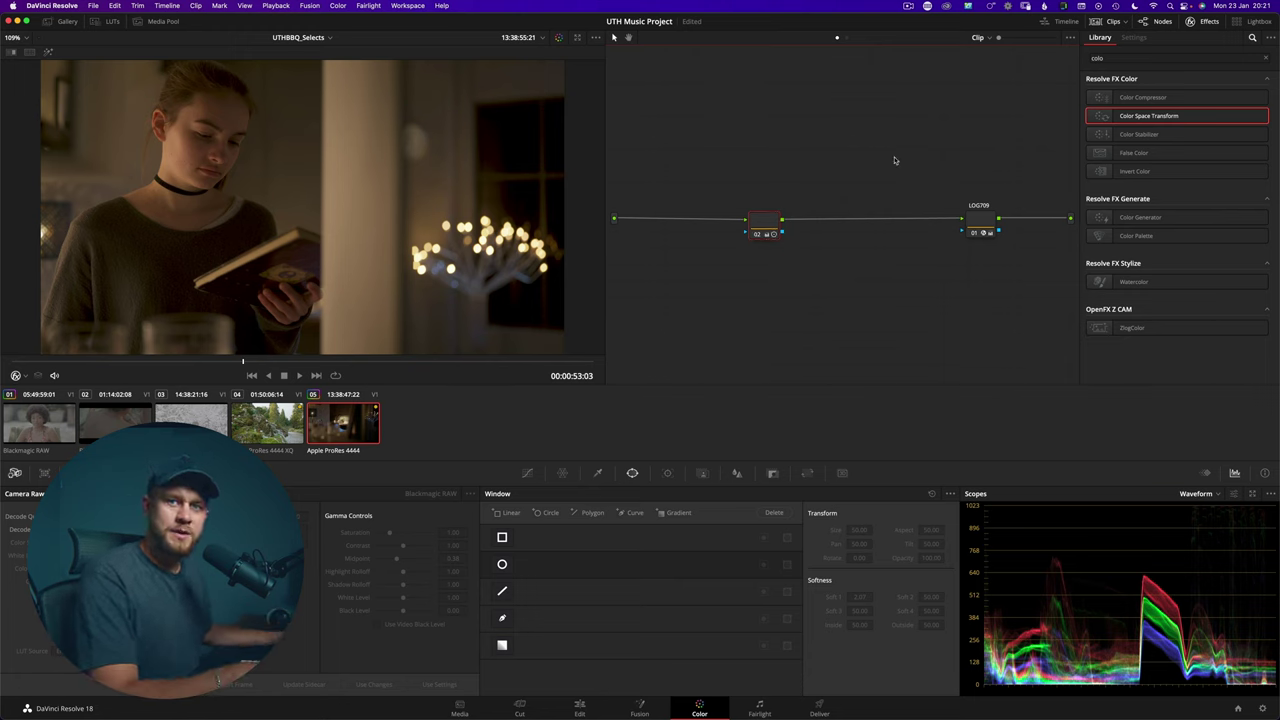
drag(795, 203, 628, 290)
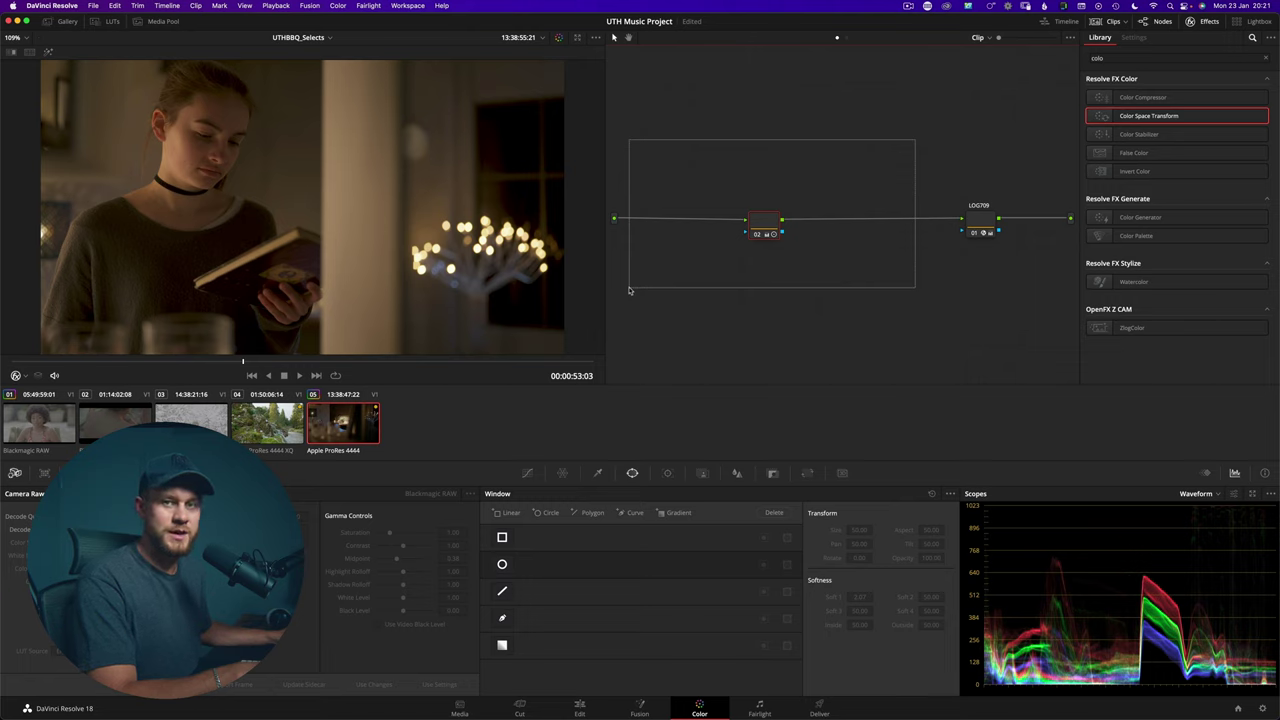
Bypass node 02, slide it along the connection, then add node 03 with Alt+P.
drag(633, 286, 628, 285)
key(ctrl+d)
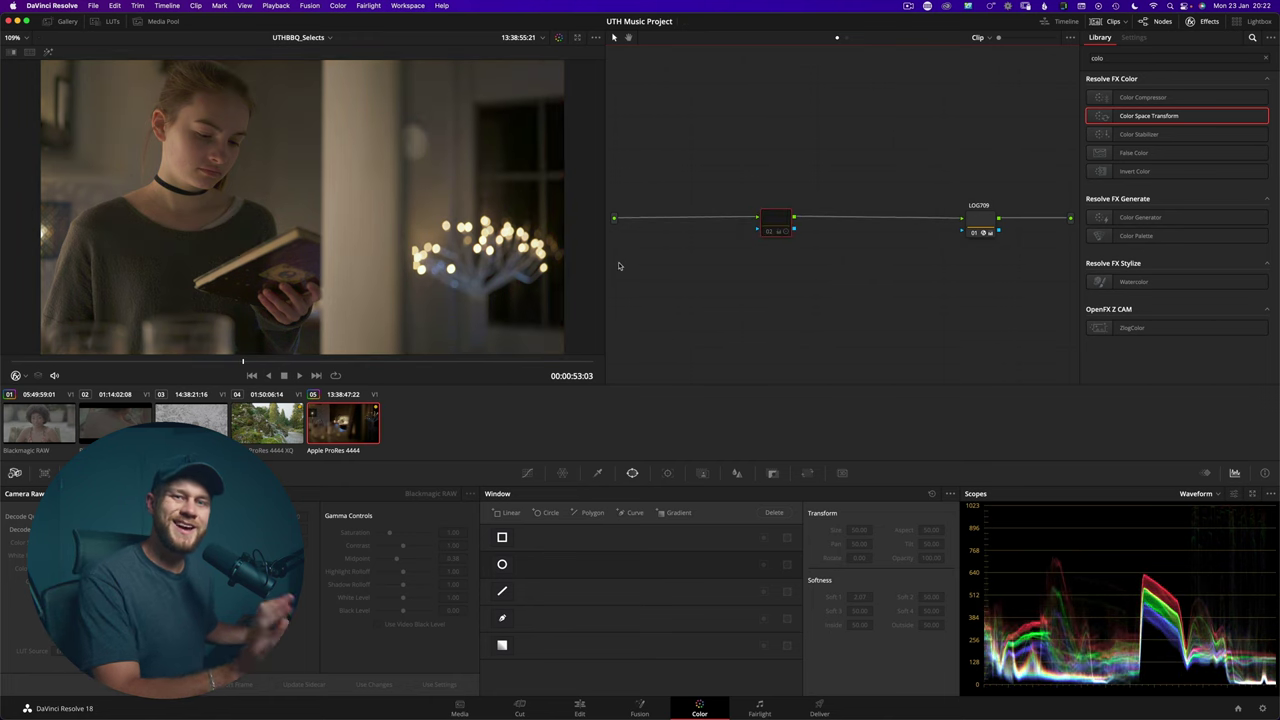
drag(782, 226, 880, 222)
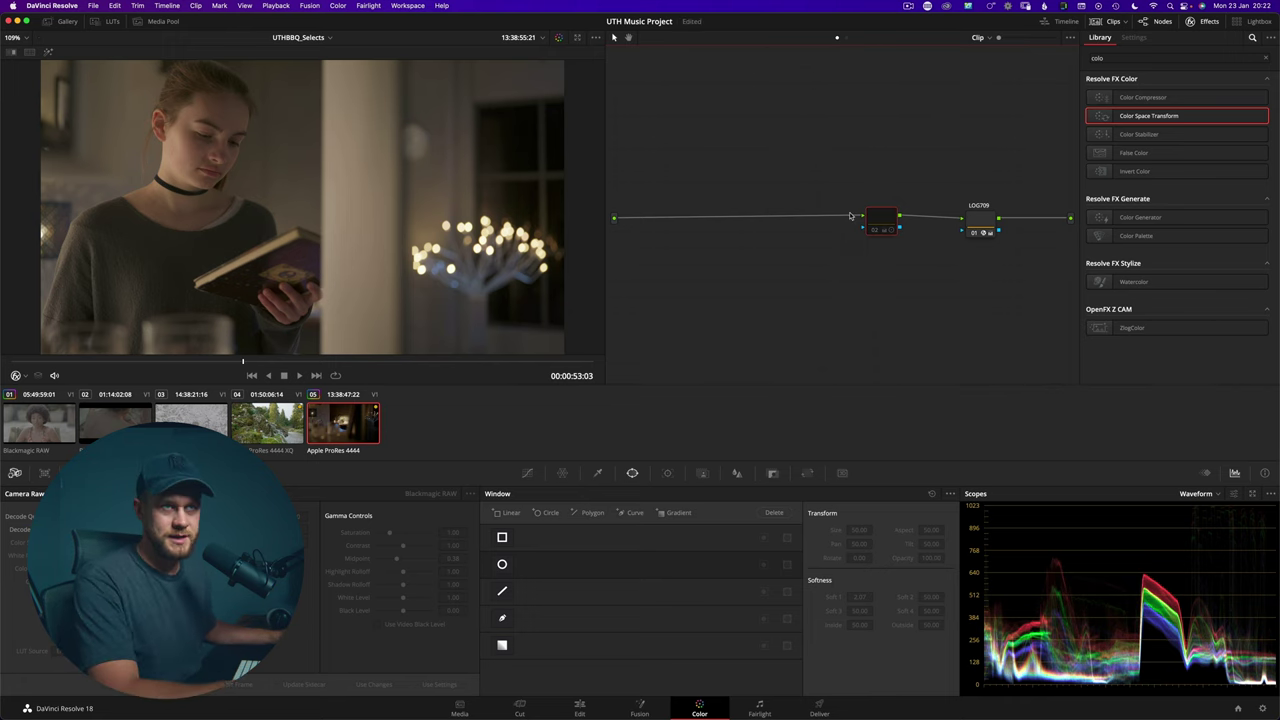
drag(873, 225, 688, 224)
key(alt+p)
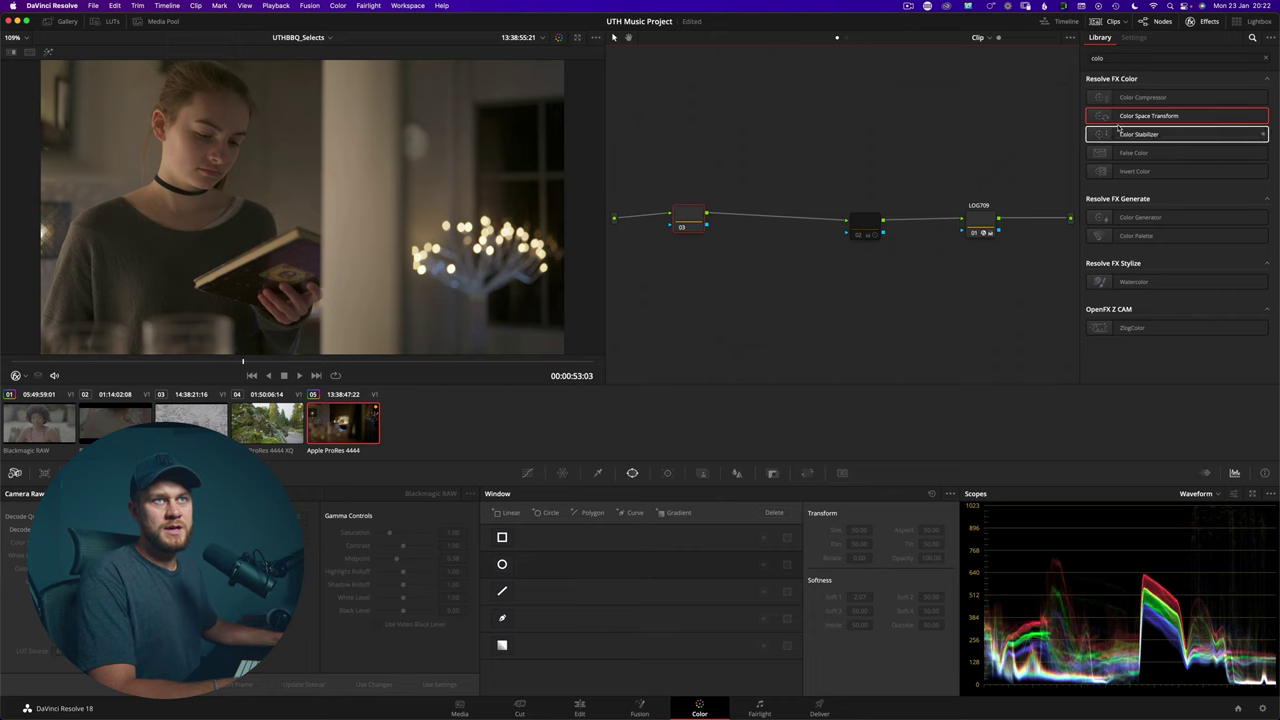
Apply Color Space Transform to node 03 with input ARRI Wide Gamut 3 / ARRI LogC3.
drag(1118, 127, 684, 221)
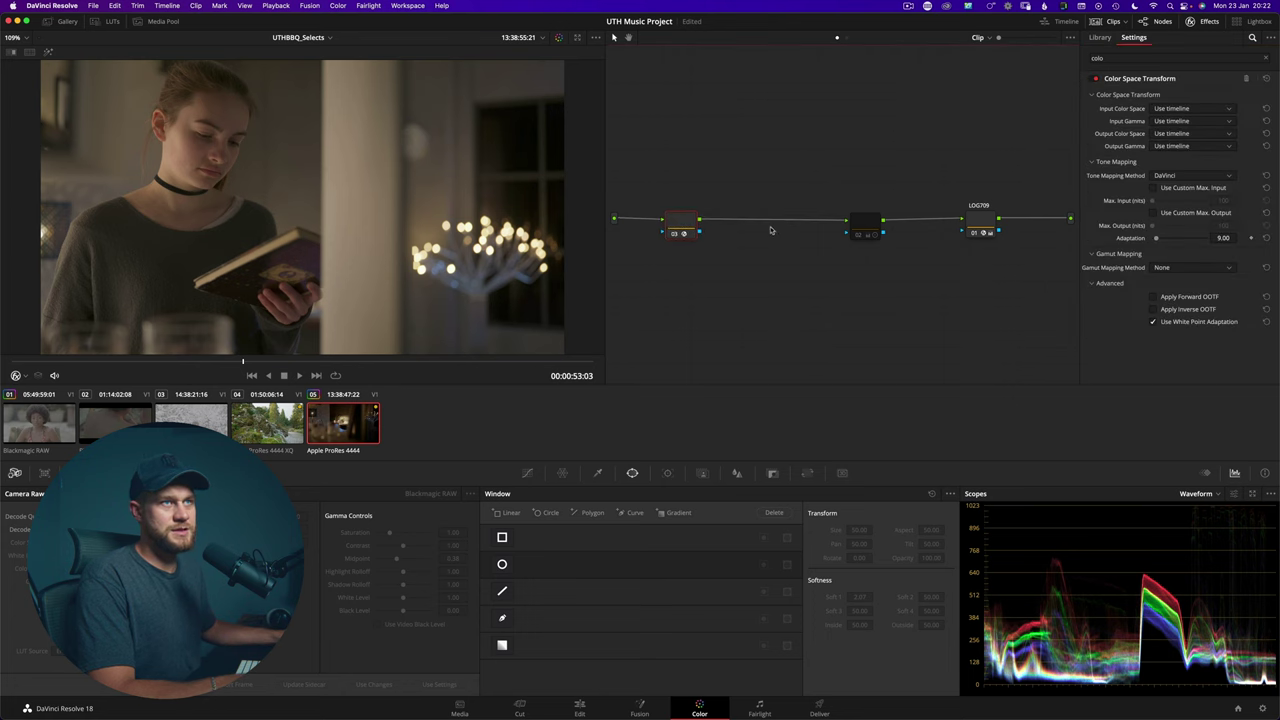
click(1176, 109)
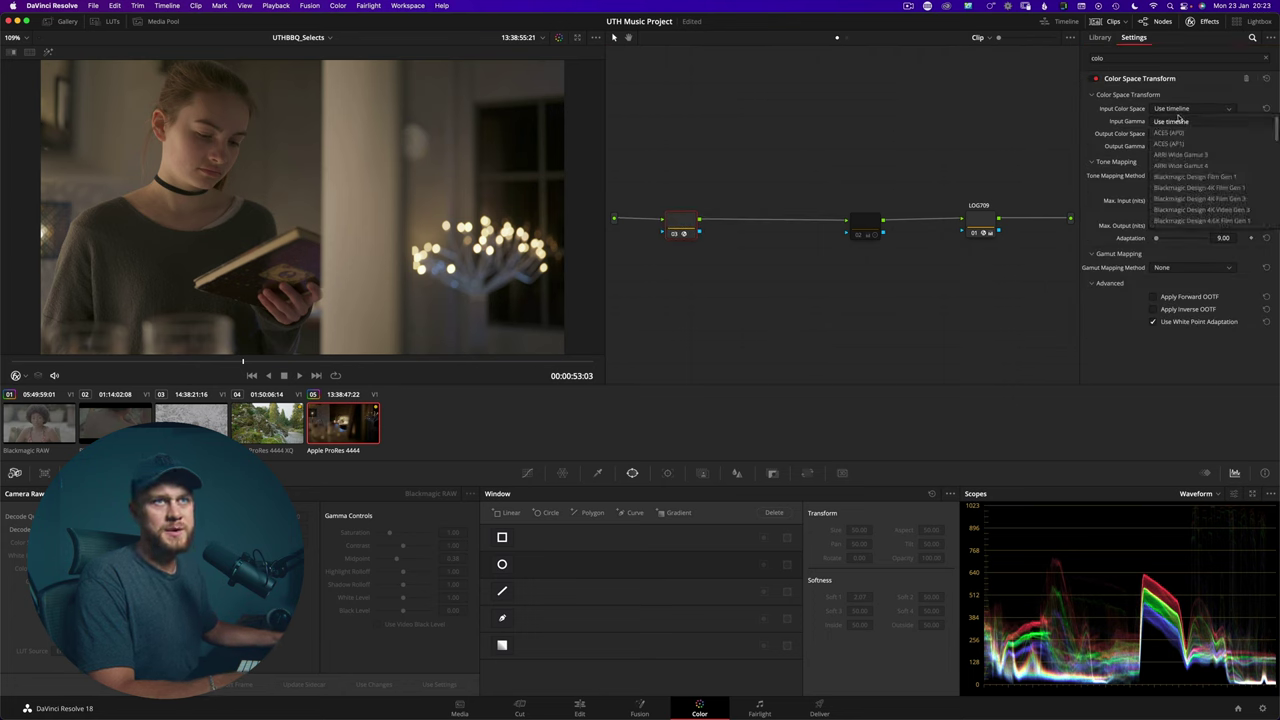
click(1176, 155)
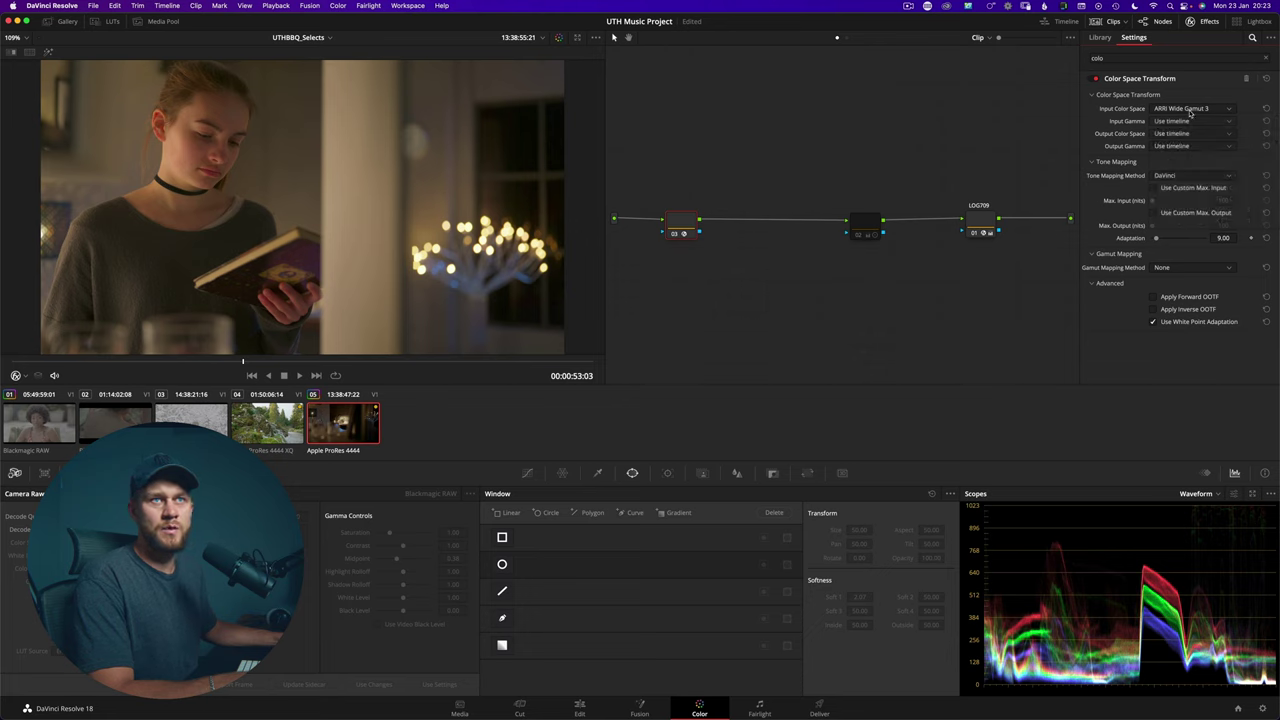
click(1169, 121)
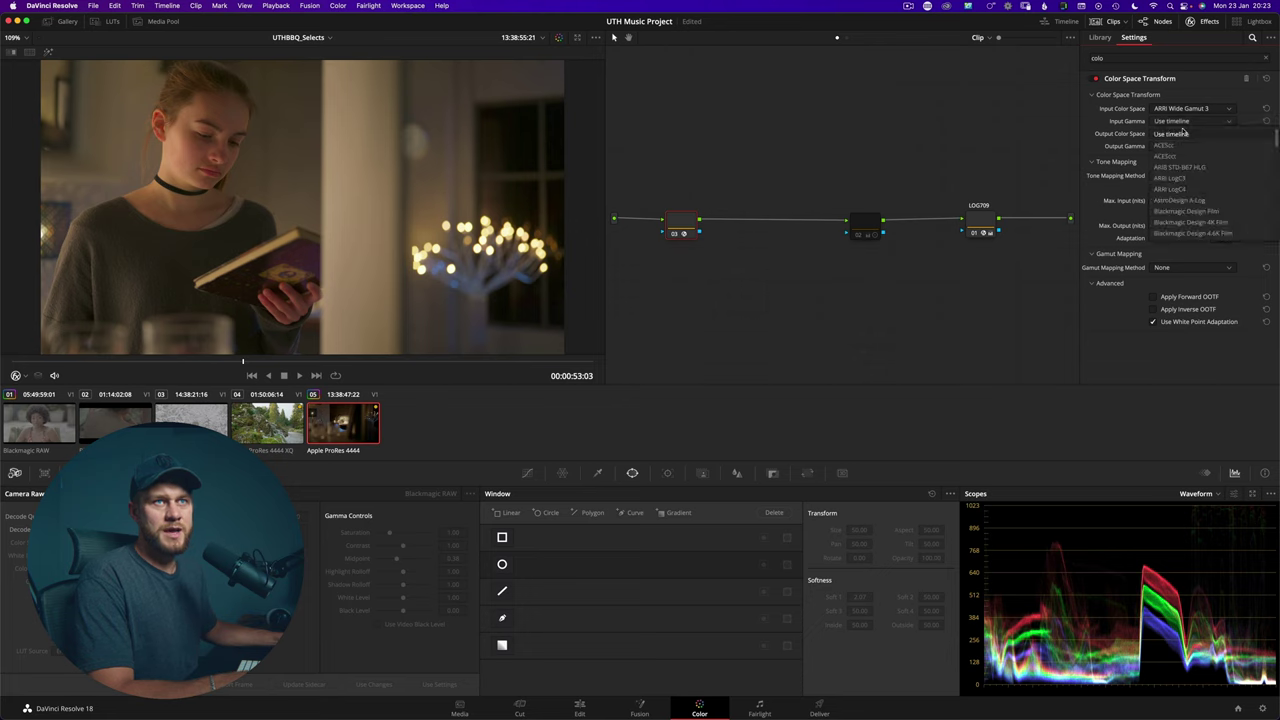
click(1169, 178)
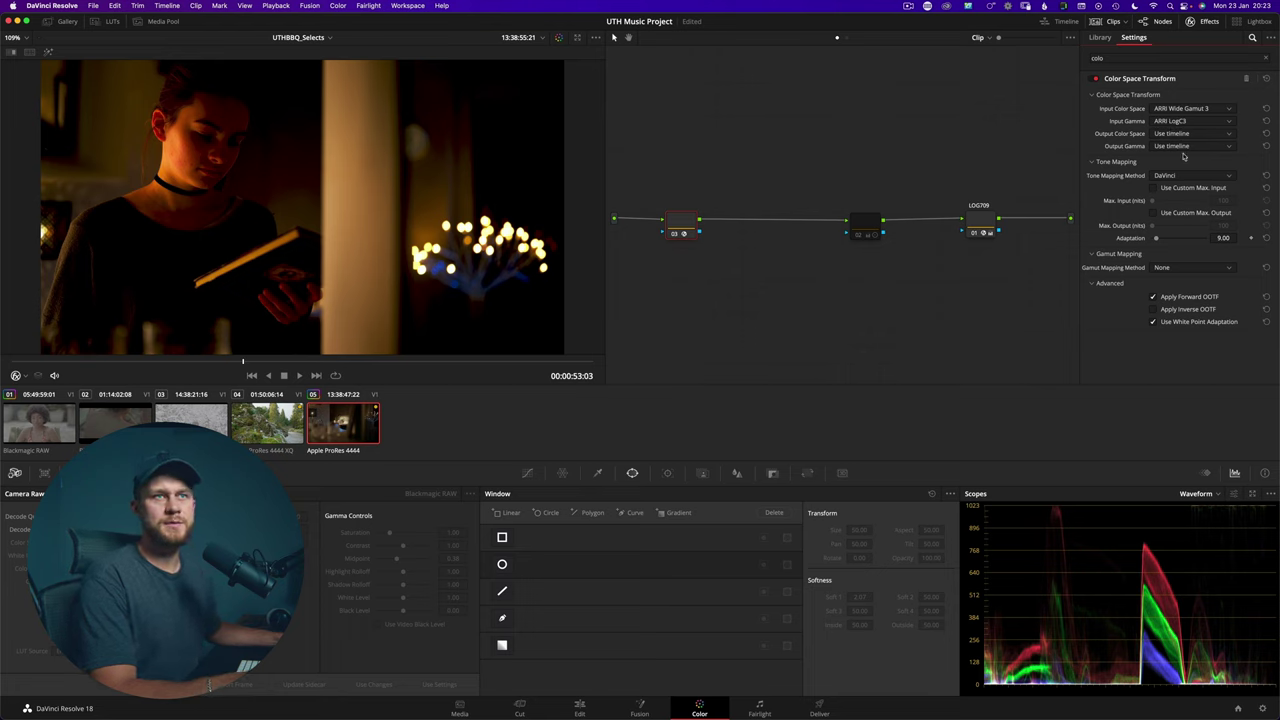
Set node 03's output to DaVinci Wide Gamut / DaVinci Intermediate and start labelling it 'LOG'.
click(1168, 135)
drag(1275, 158, 1275, 190)
click(1181, 203)
click(1178, 145)
scroll(1222, 160, down, 5)
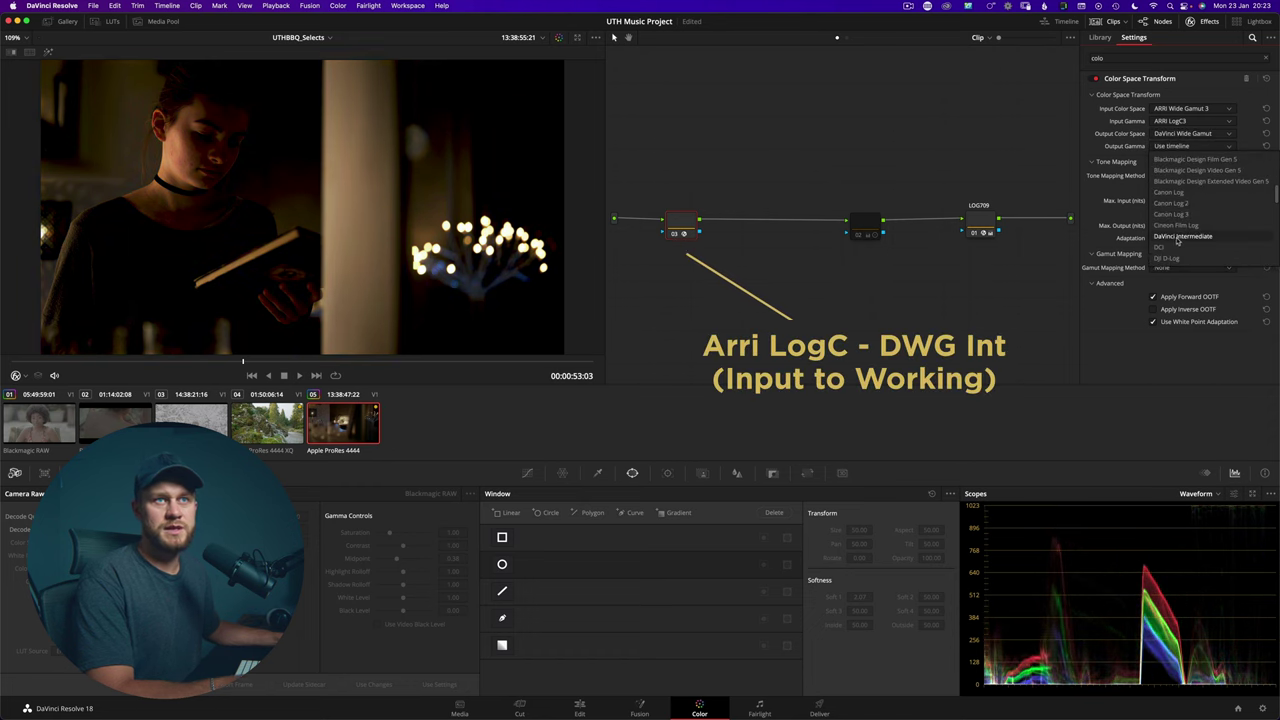
click(1180, 237)
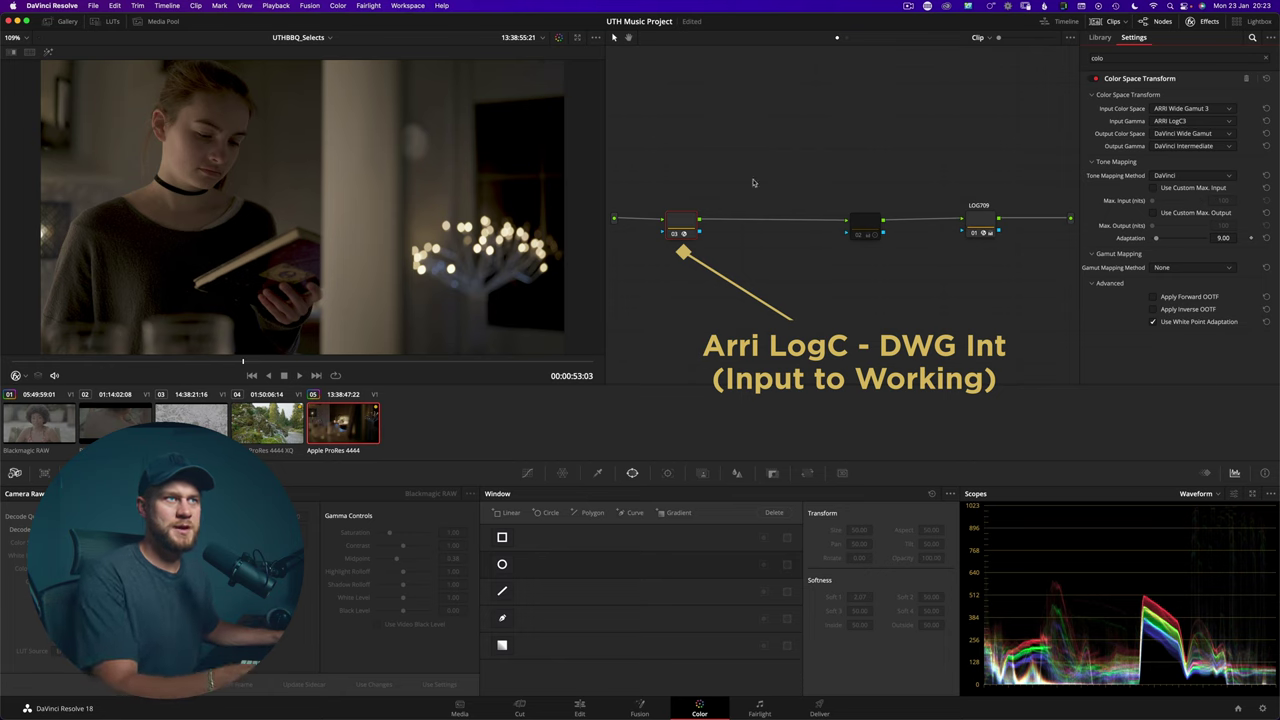
double_click(685, 226)
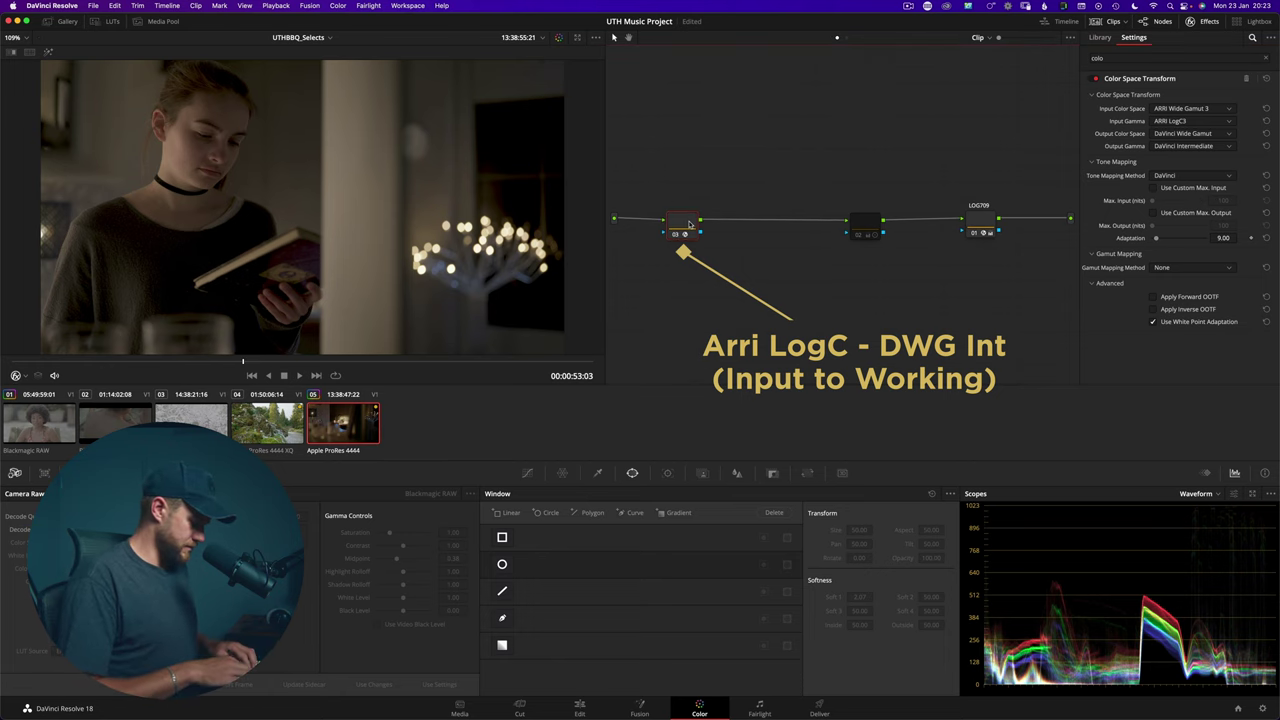
text(LOGDWG)
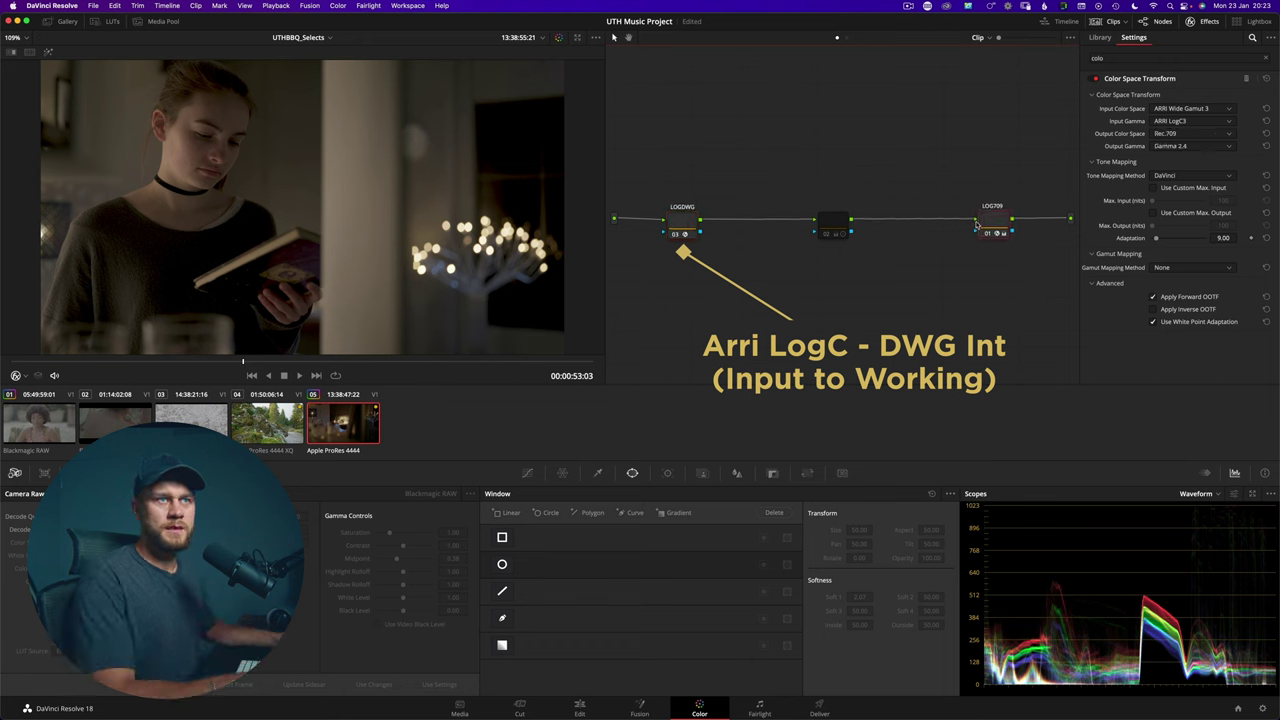
Check node 01's Color Space Transform input colour space, leaving it unchanged.
click(992, 224)
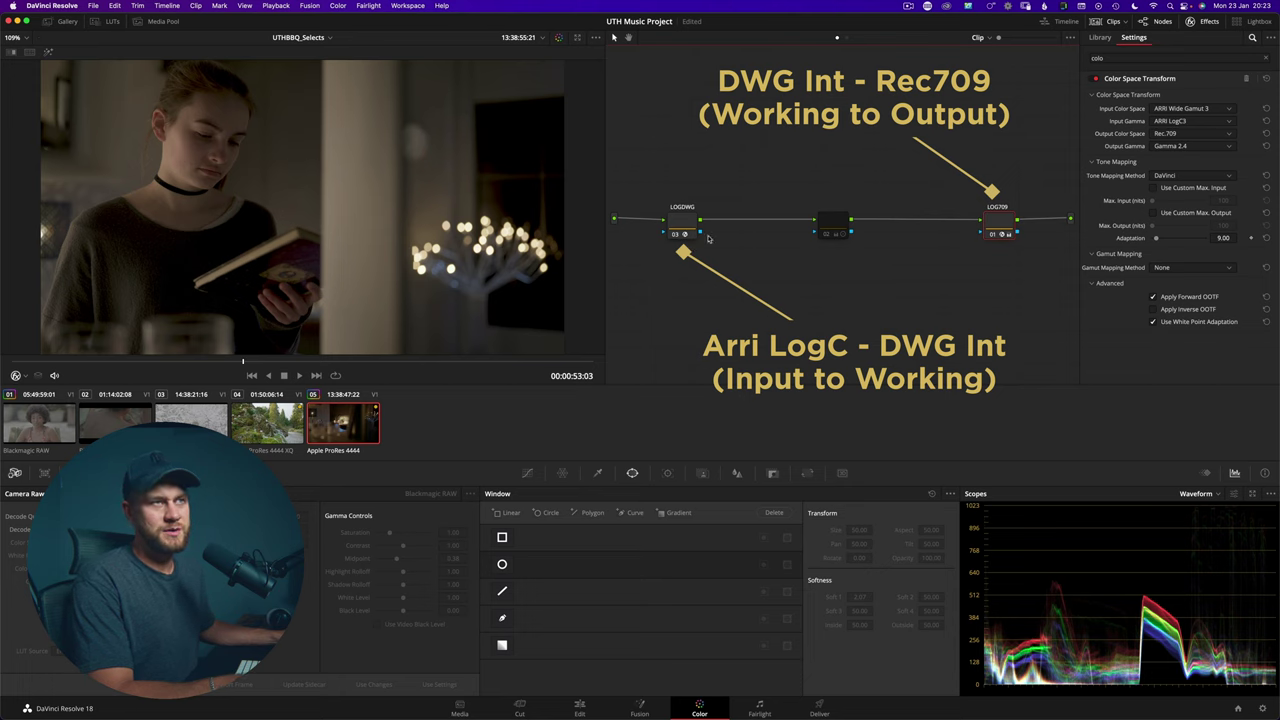
click(1180, 109)
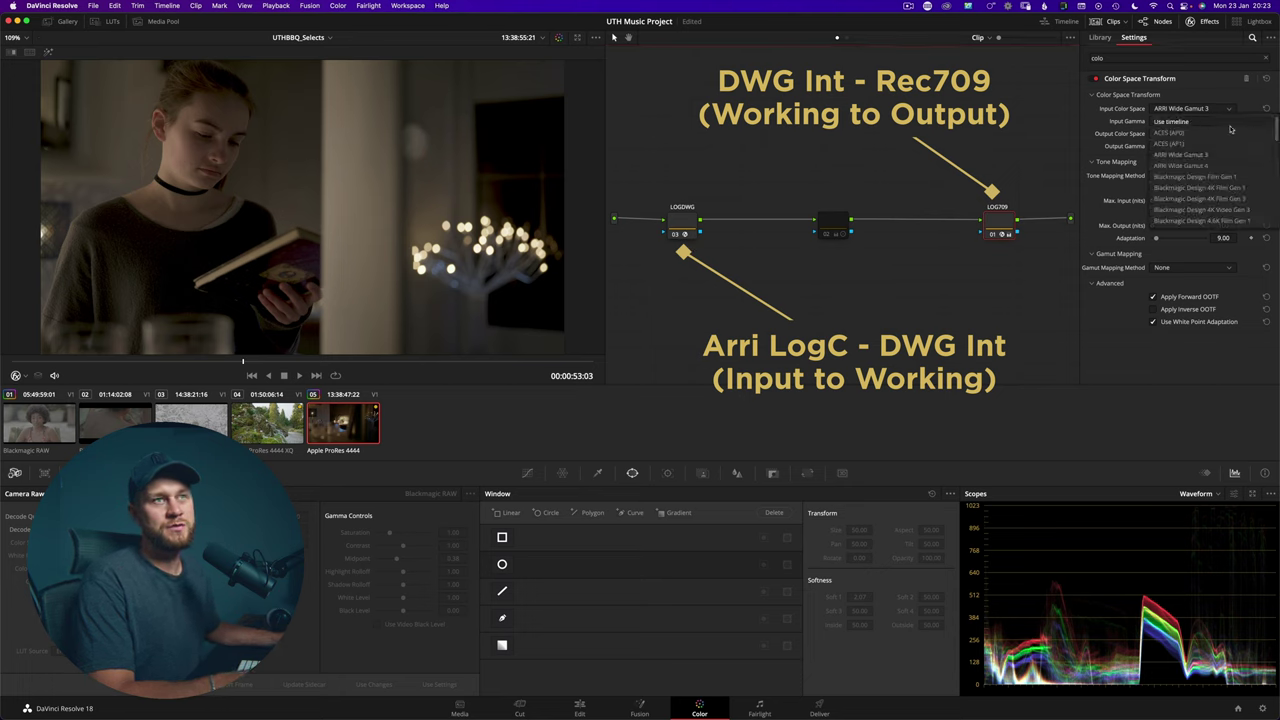
click(1098, 139)
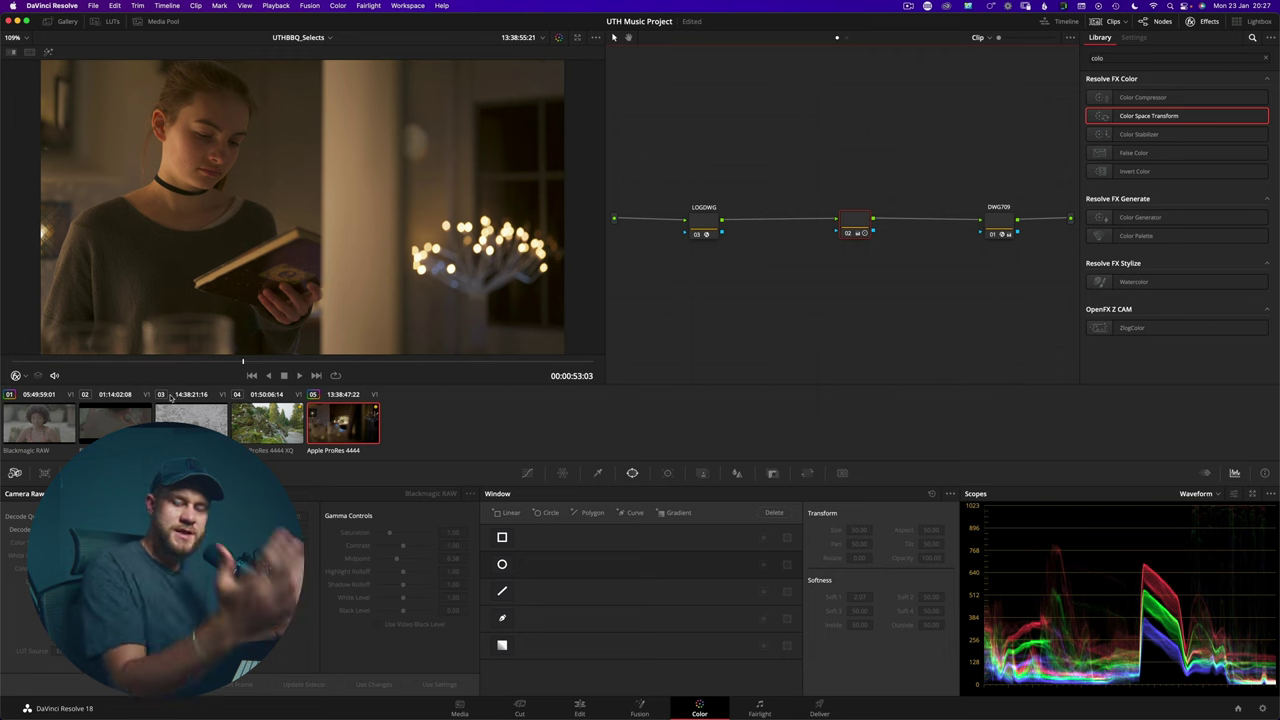
Jump to clip 01, copy the previous clip's three-node grade onto it, and open LOGDWG's settings.
key(Home)
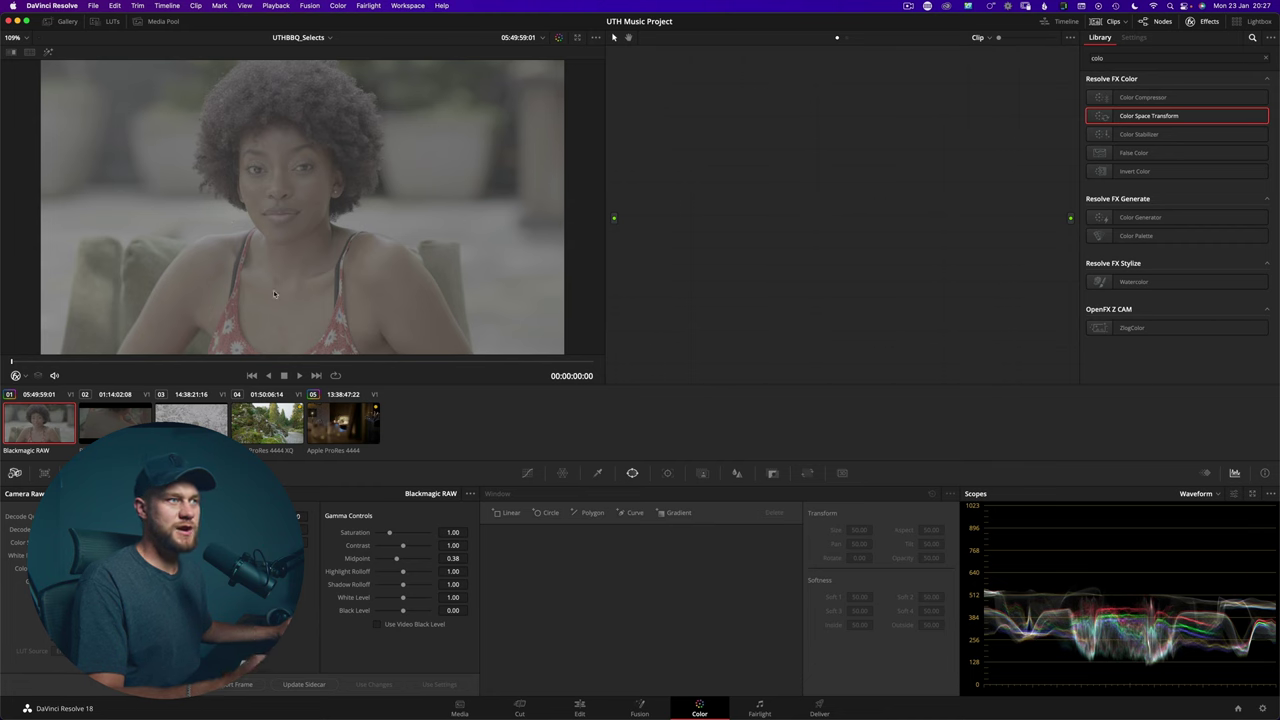
click(28, 446)
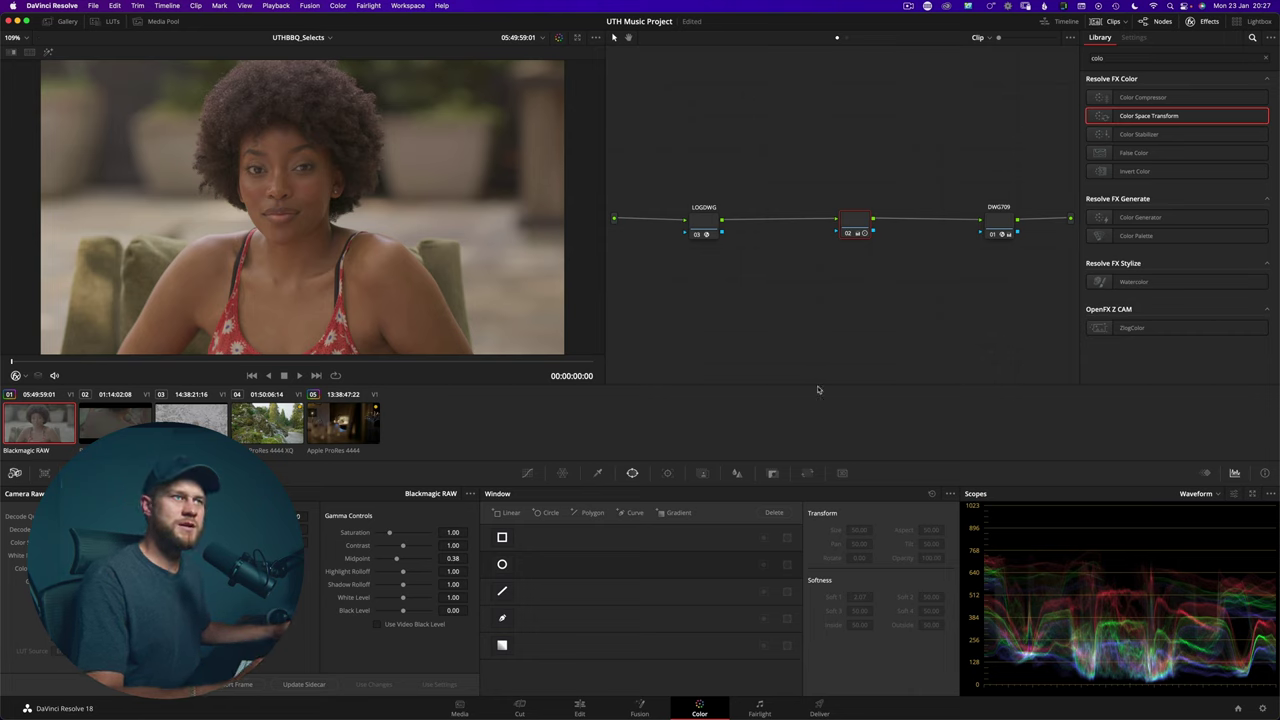
double_click(1148, 115)
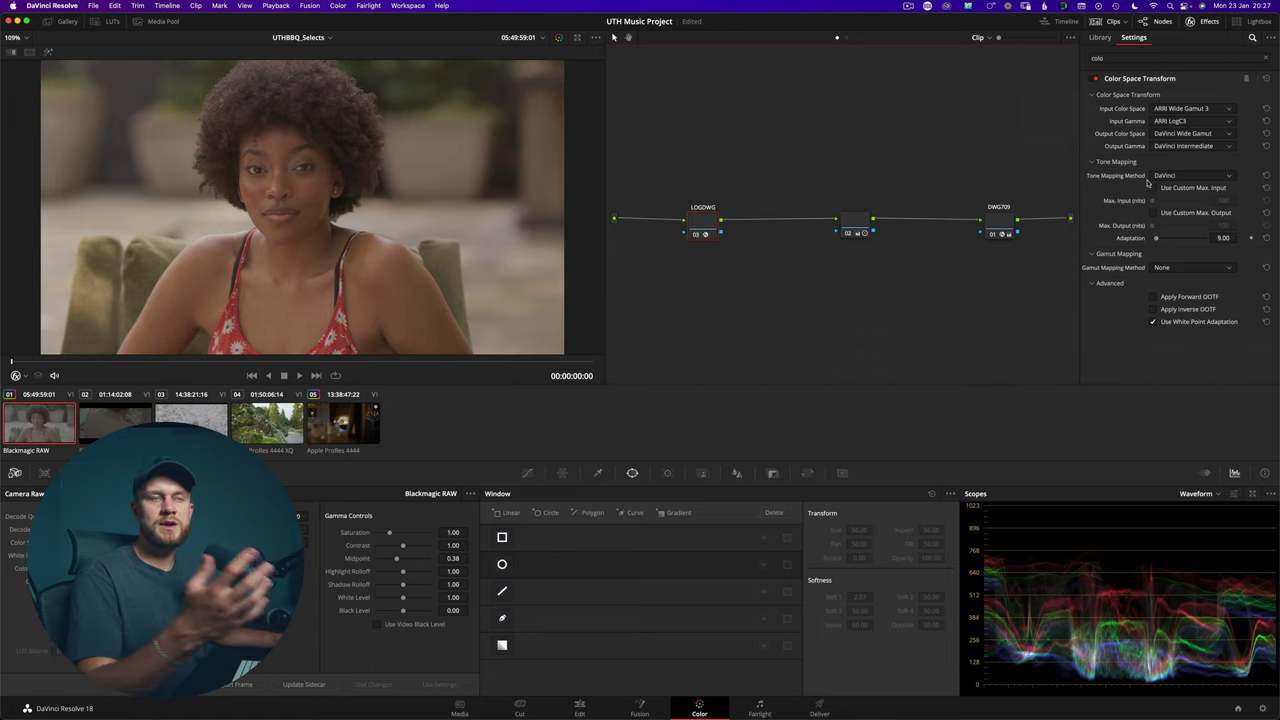
Set clip 01's input to Blackmagic Design Wide Gamut Gen 4/5 with Blackmagic Film Gen 5 gamma.
click(1170, 111)
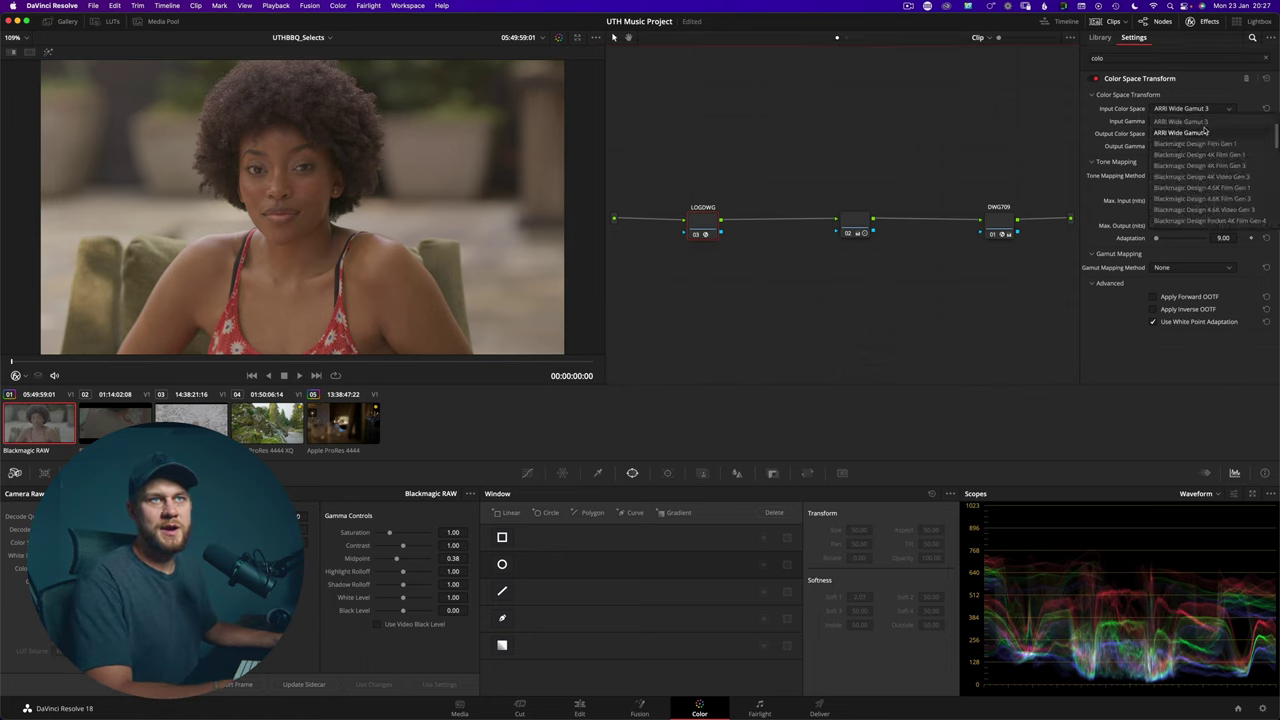
click(1205, 176)
click(1209, 123)
click(1208, 146)
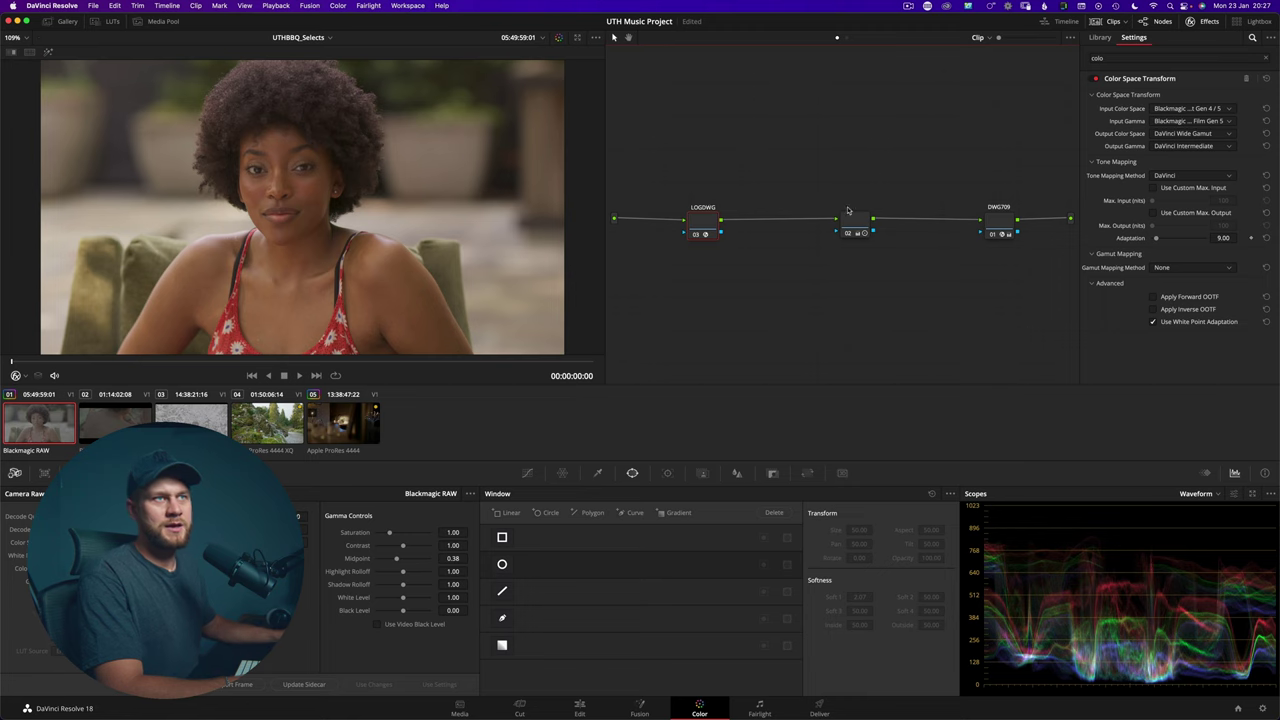
drag(743, 157, 964, 327)
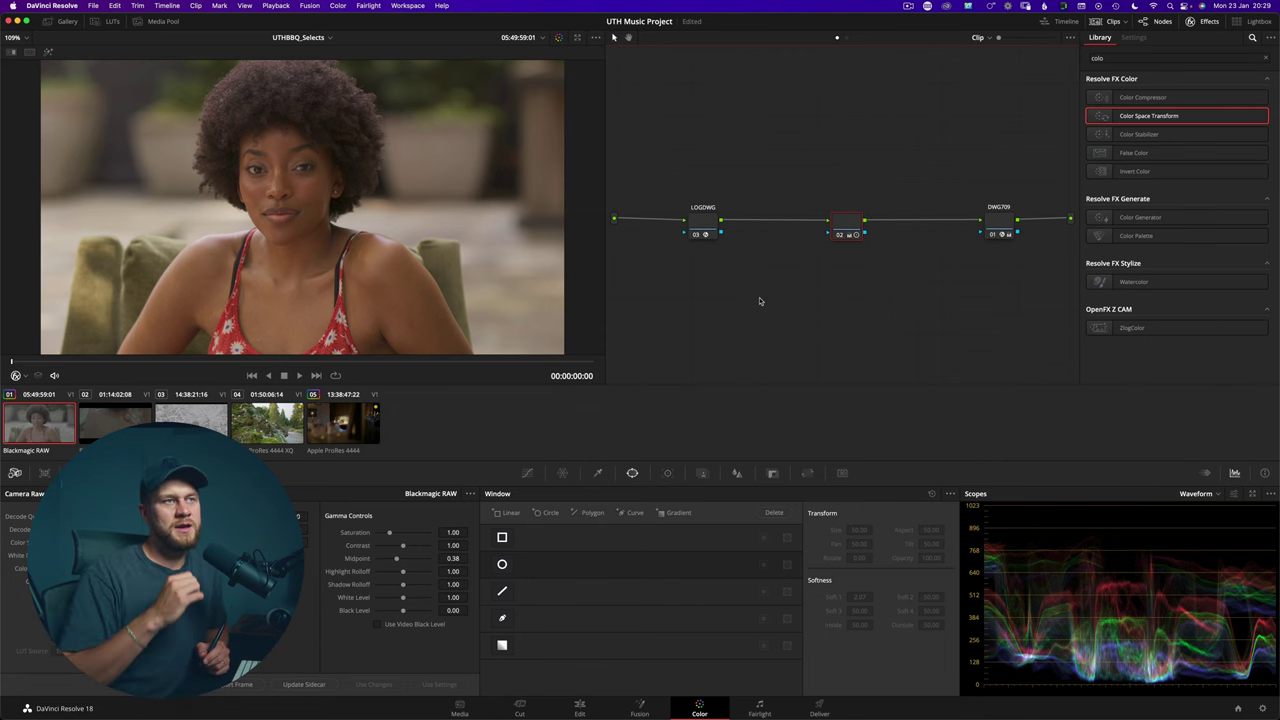
Choose DaVinci YRGB Color Managed, disable automatic color management, and select Custom processing mode.
key(shift+9)
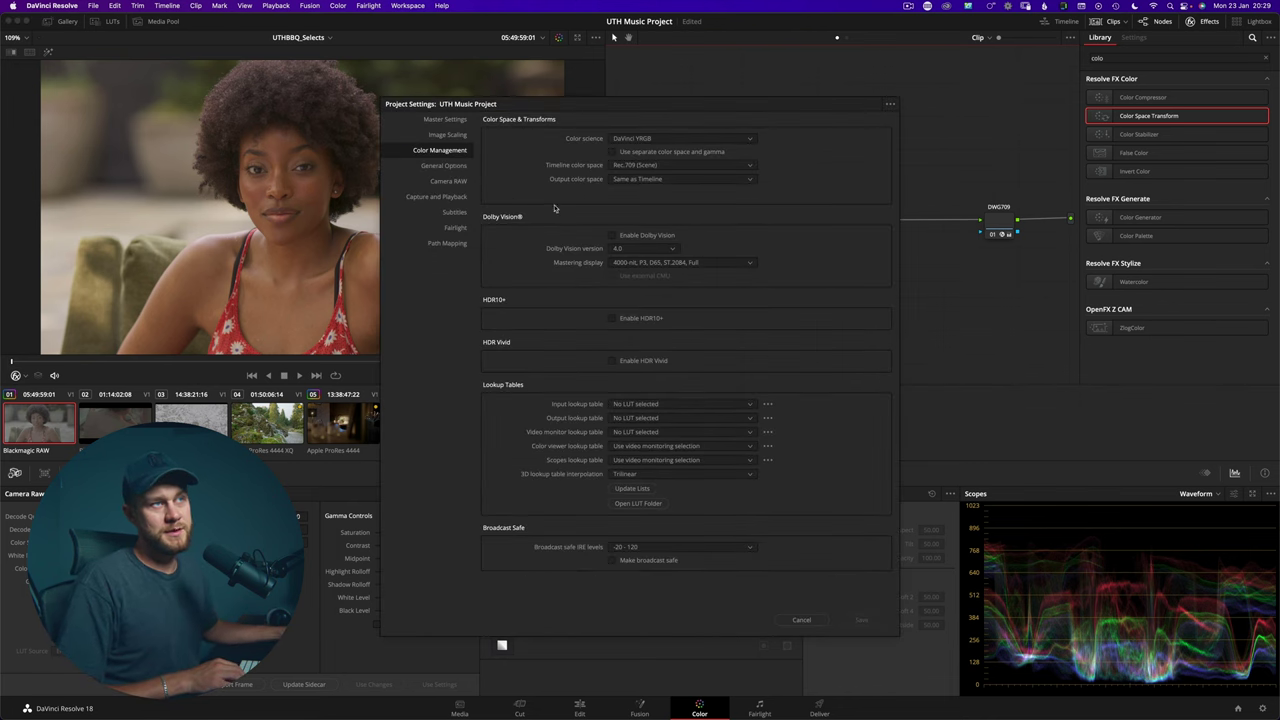
click(629, 140)
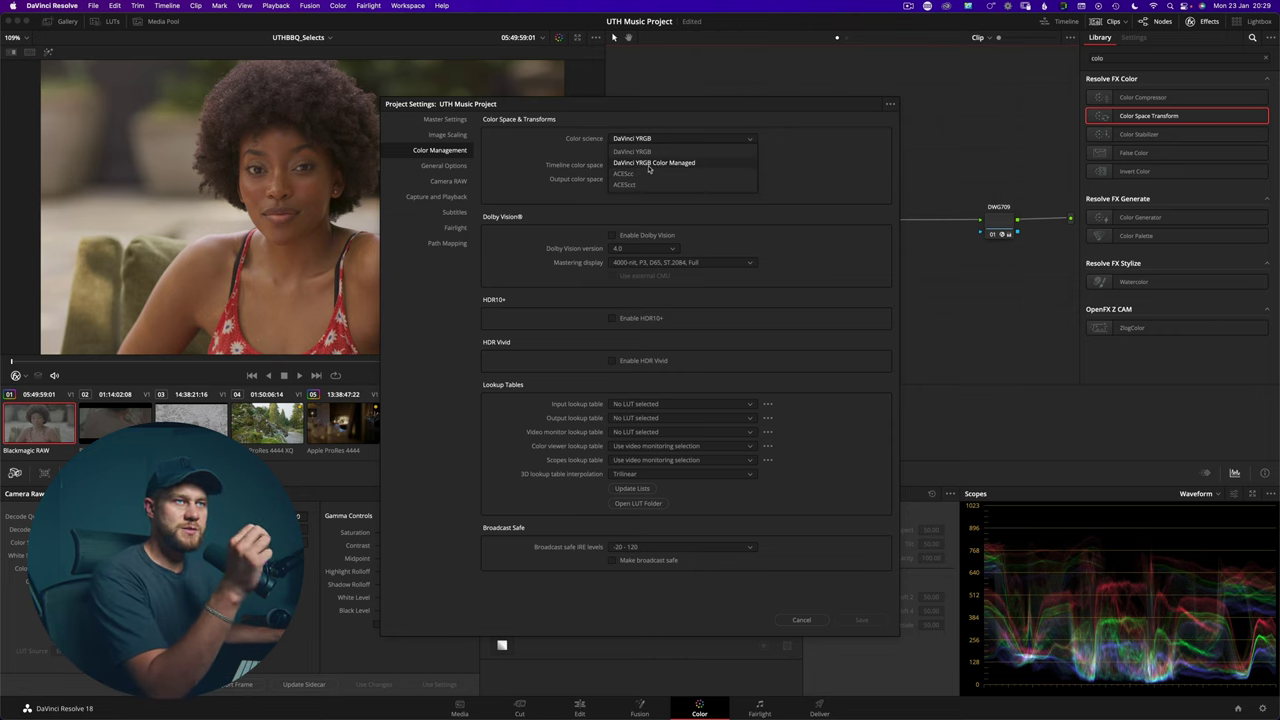
click(650, 163)
click(652, 152)
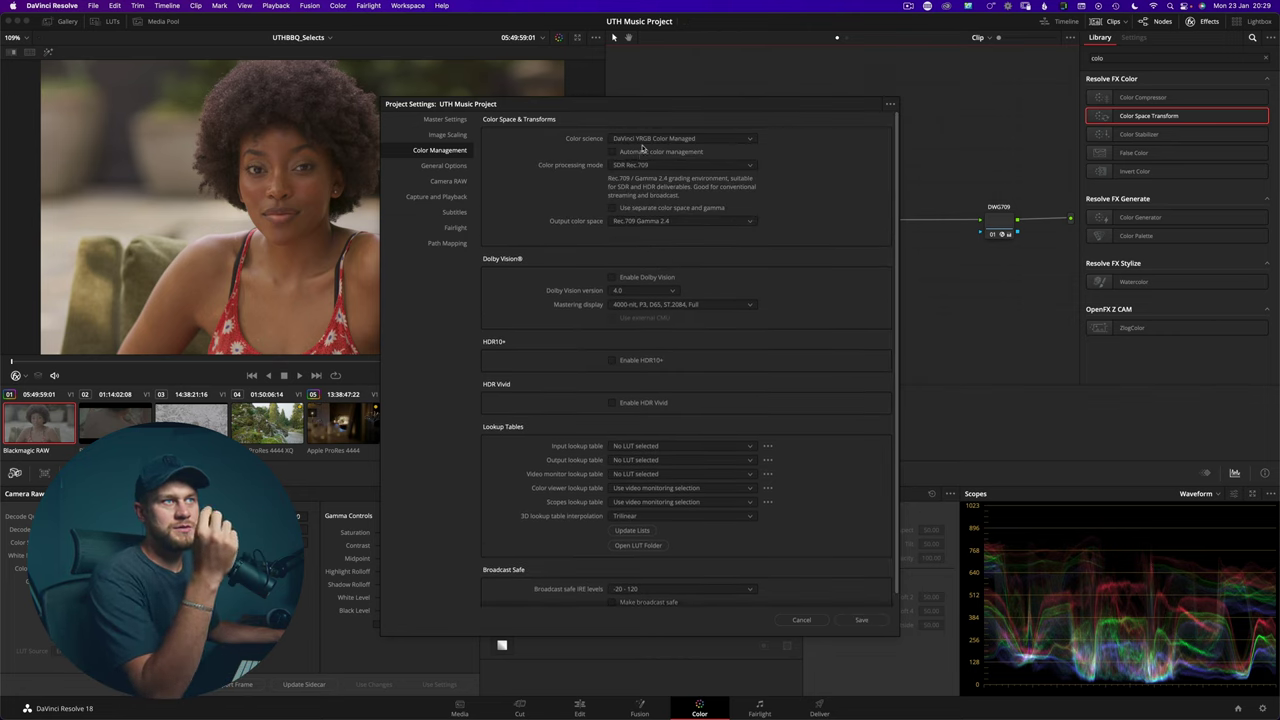
click(628, 166)
scroll(640, 265, down, 1)
click(633, 277)
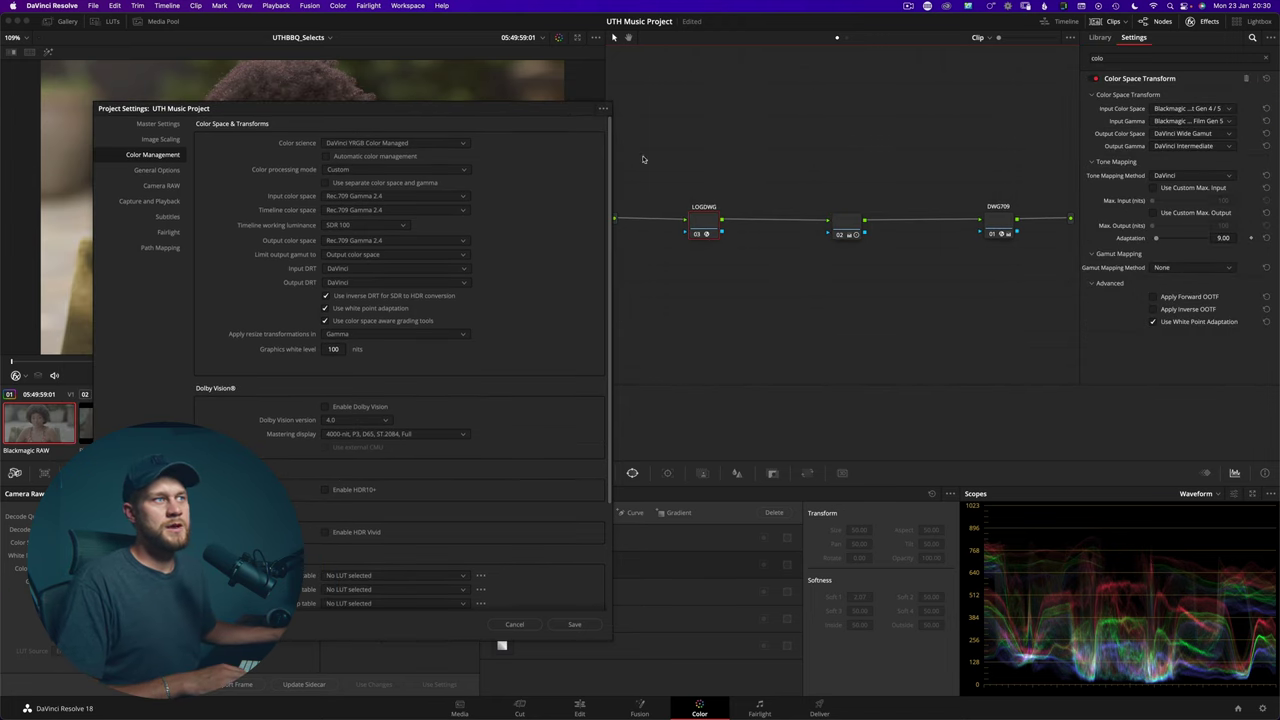
Set input to Blackmagic Design Film Gen 5 and timeline to DaVinci WG/Intermediate, SDR 100 luminance, and save.
click(354, 198)
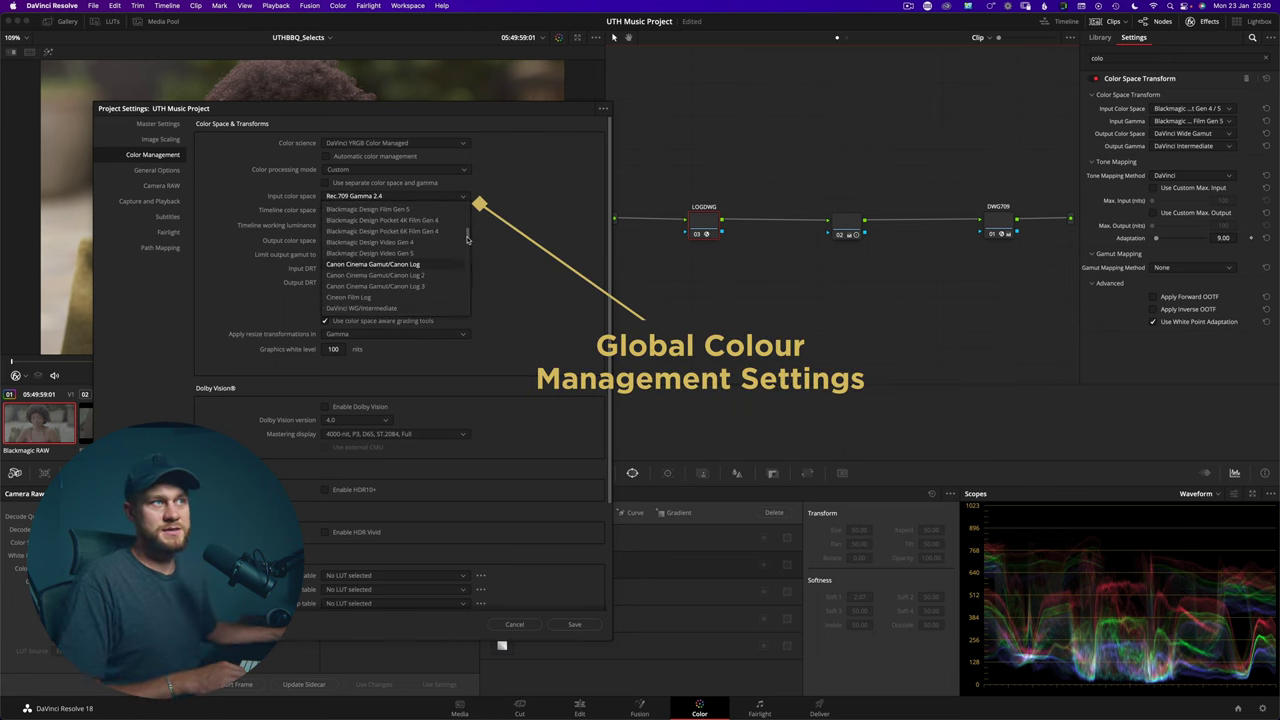
click(370, 220)
click(390, 210)
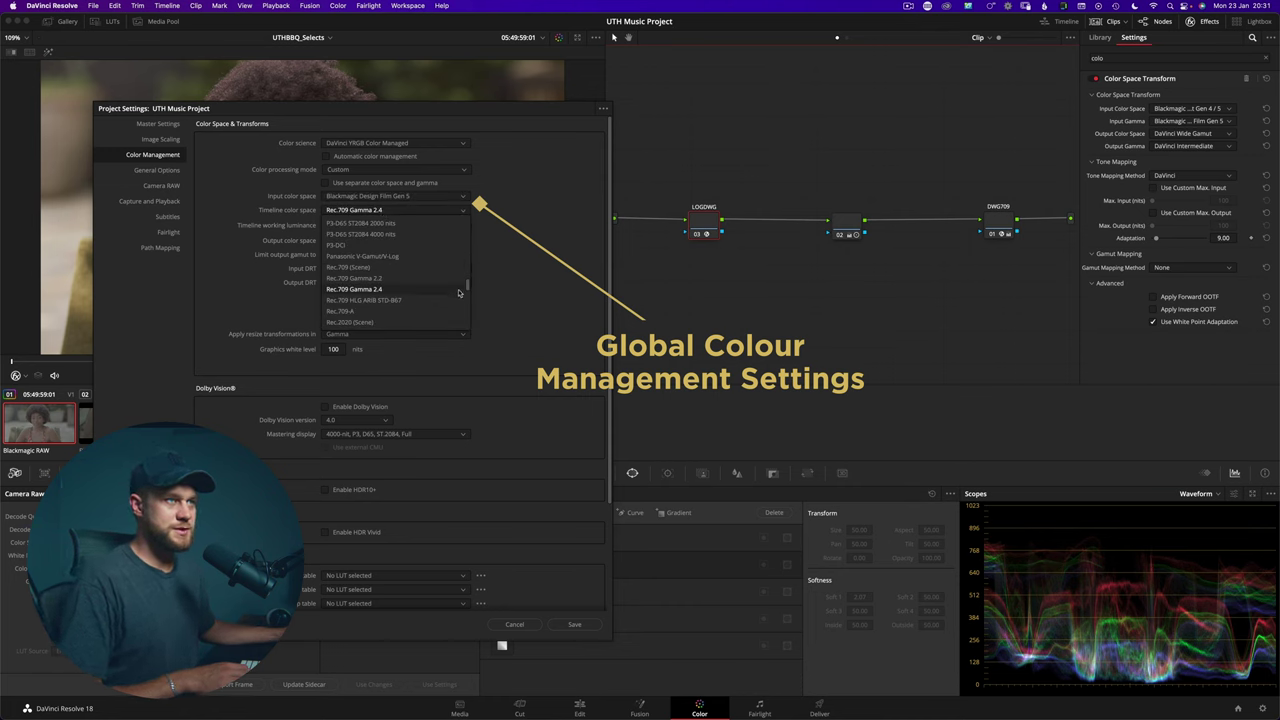
drag(468, 284, 475, 262)
click(366, 245)
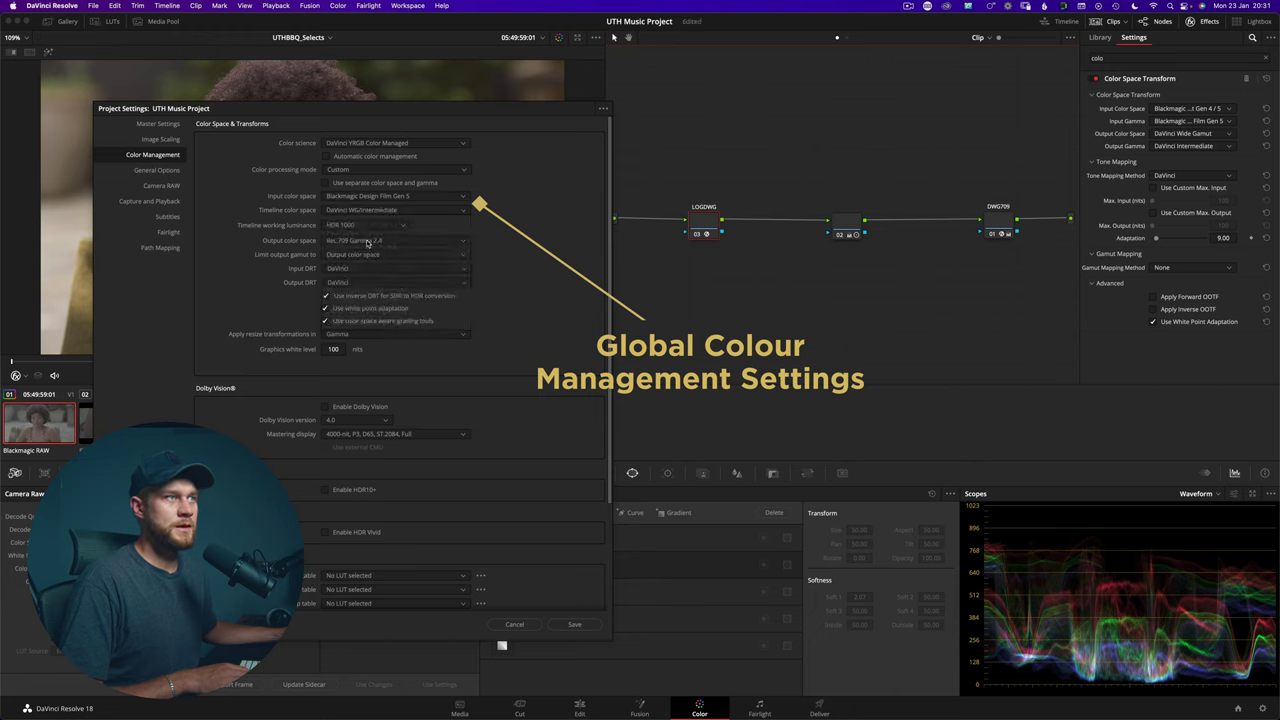
click(336, 225)
click(338, 238)
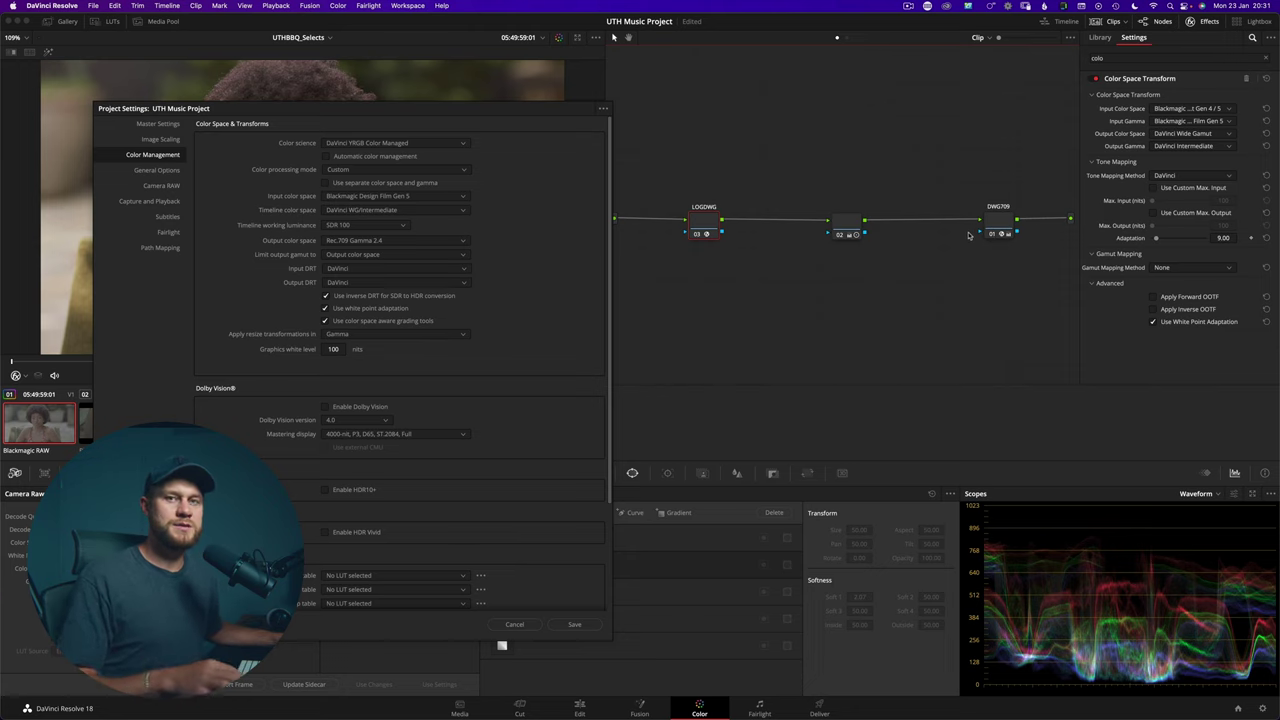
click(575, 625)
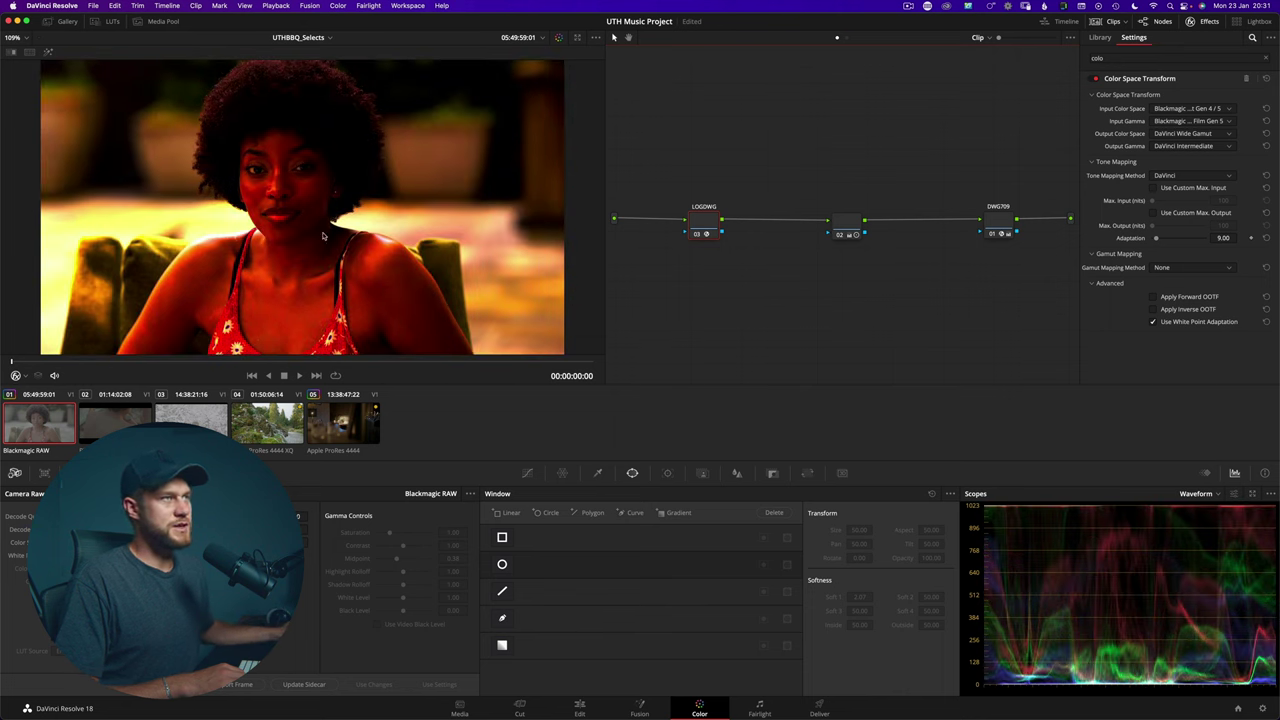
Delete clip 01's three transform nodes and reset its grade to a single node on the main line.
drag(795, 243, 1043, 323)
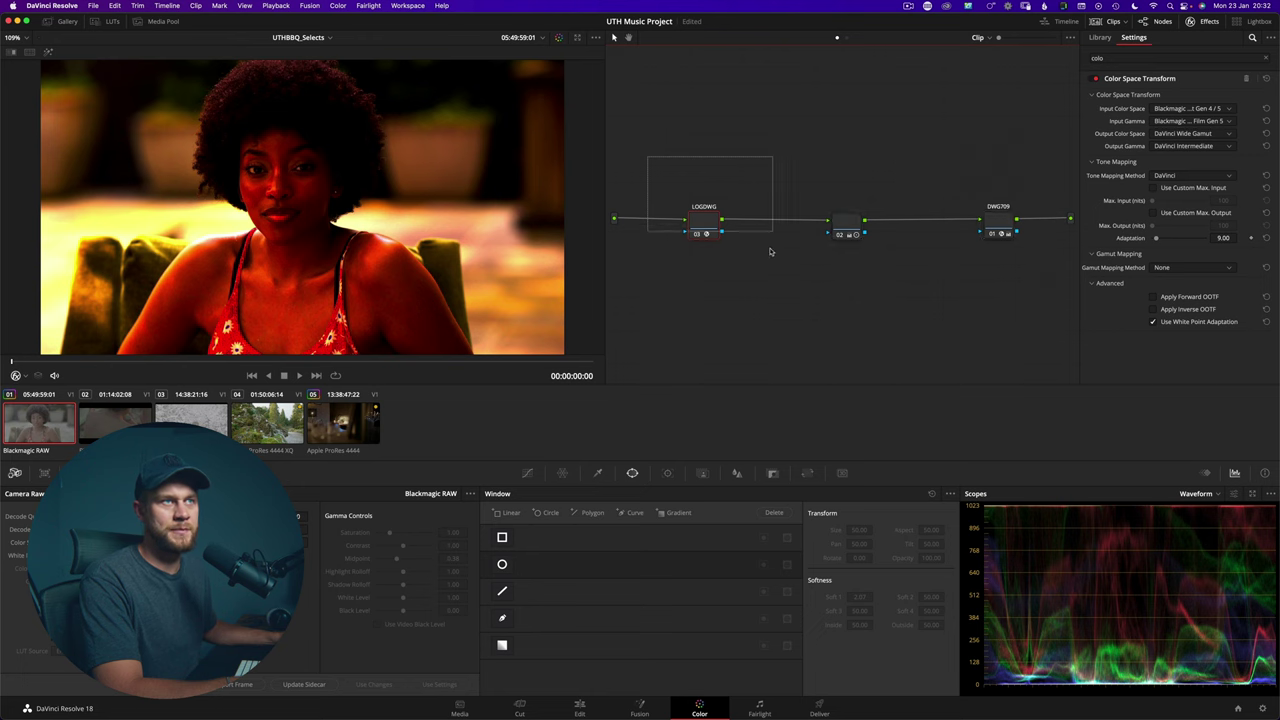
key(ctrl+d)
click(771, 222)
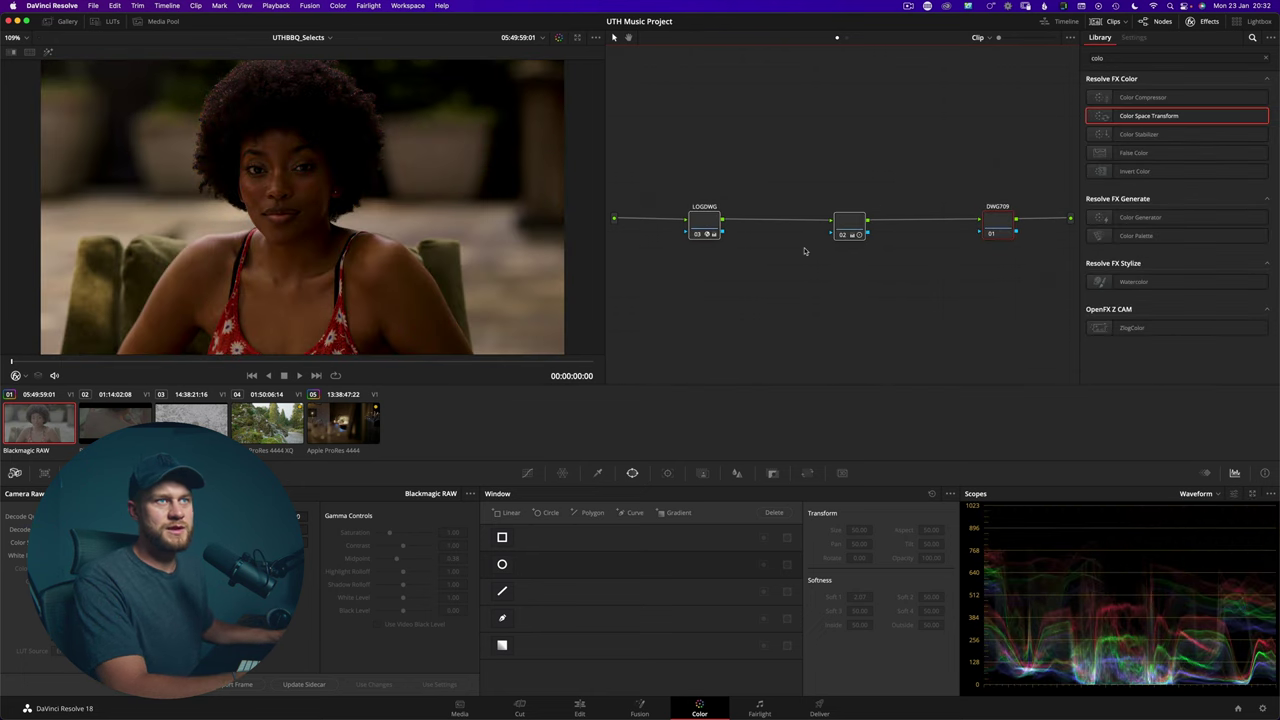
key(ctrl+home)
drag(733, 152, 827, 235)
drag(660, 118, 1057, 344)
Review the project colour management settings without changes, then select clip 04 and bring up its context menu.
key(shift+9)
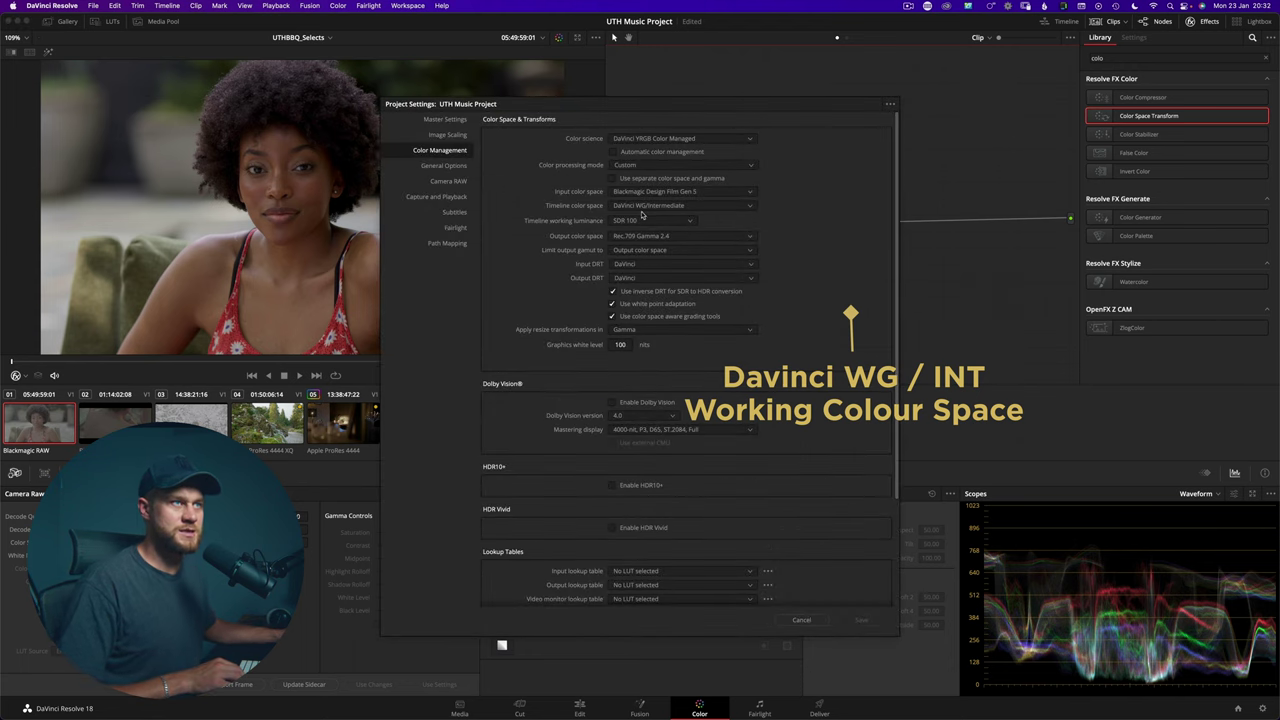
click(802, 620)
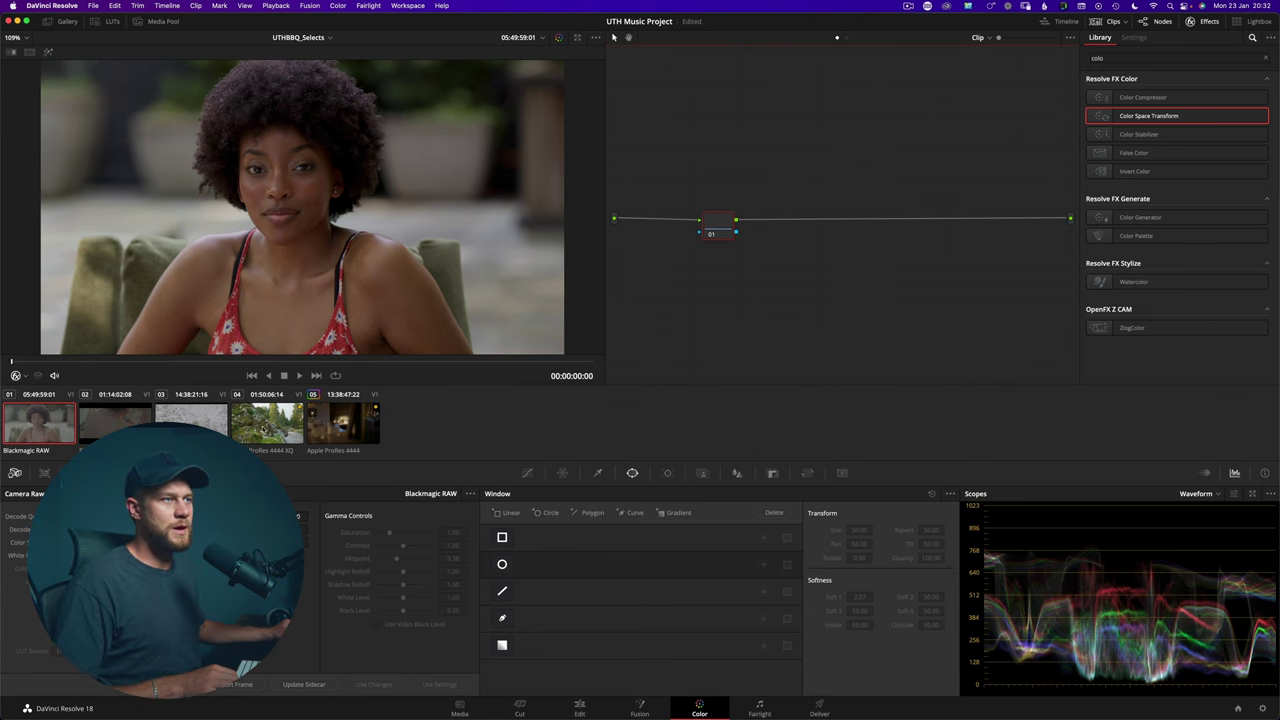
click(264, 437)
right_click(264, 428)
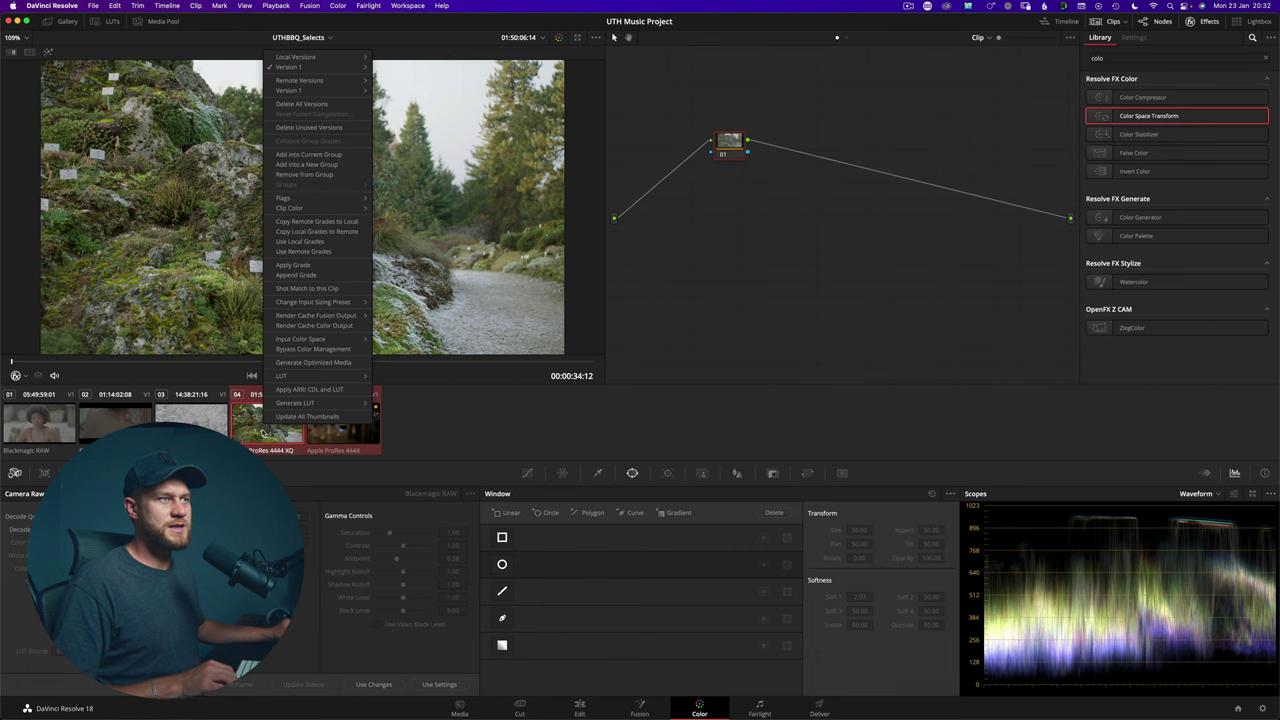
Set clip 04's input colour space to ARRI LogC3 from its context menu.
mouse_move(295, 307)
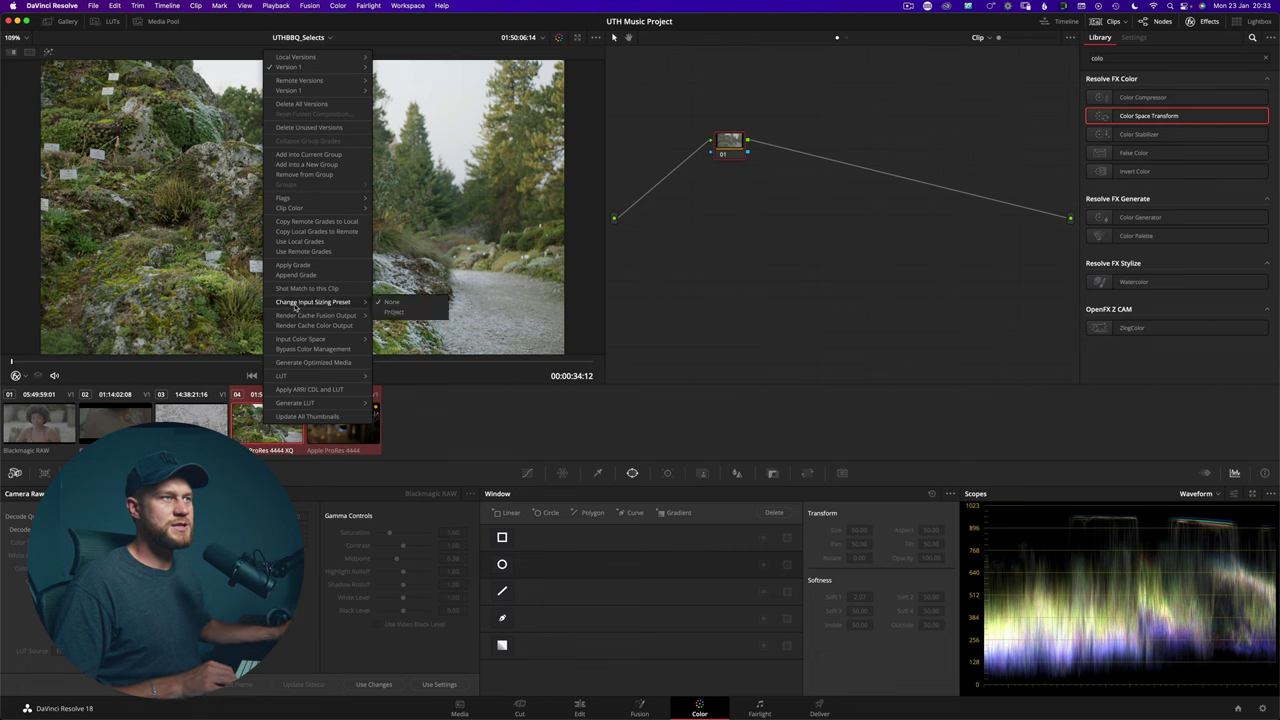
mouse_move(292, 342)
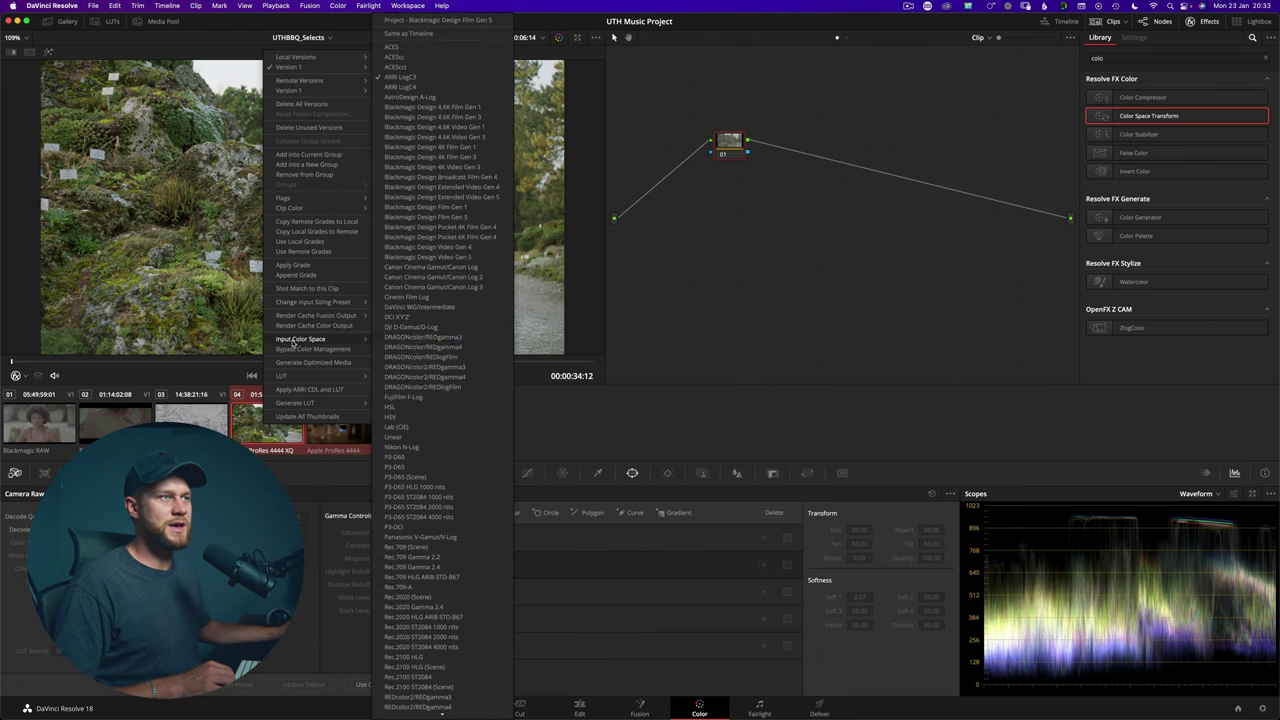
click(400, 77)
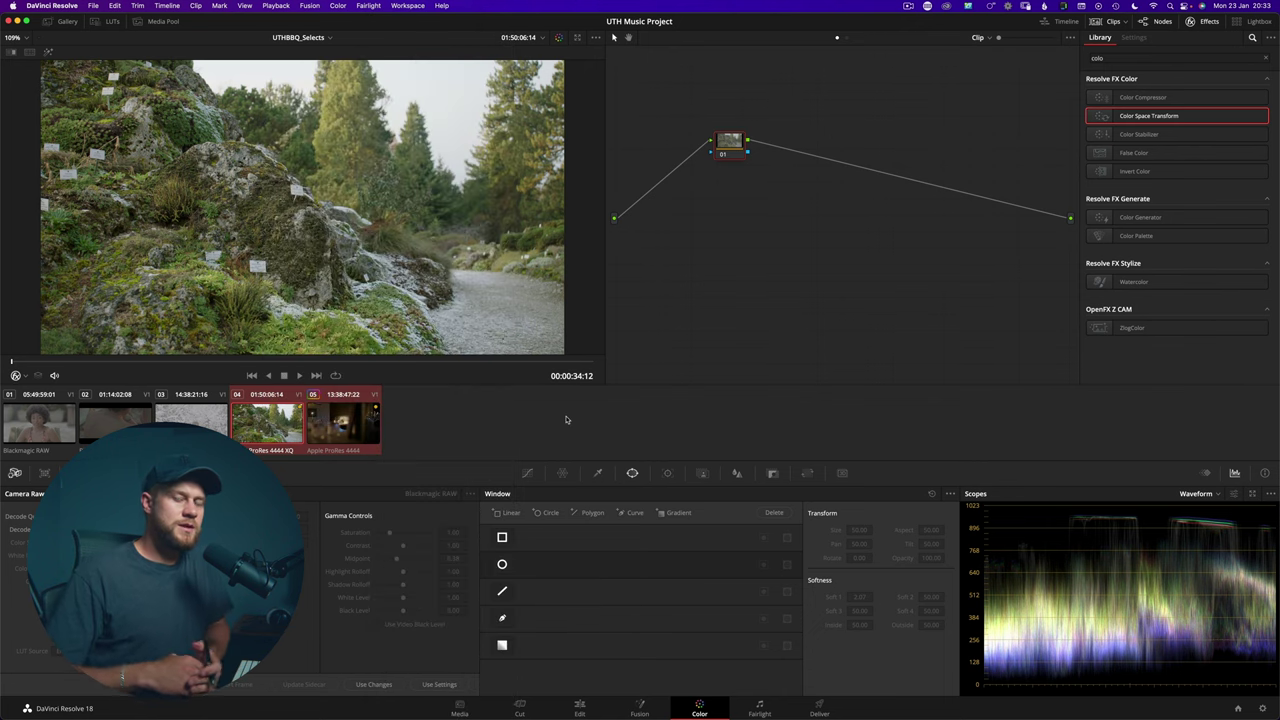